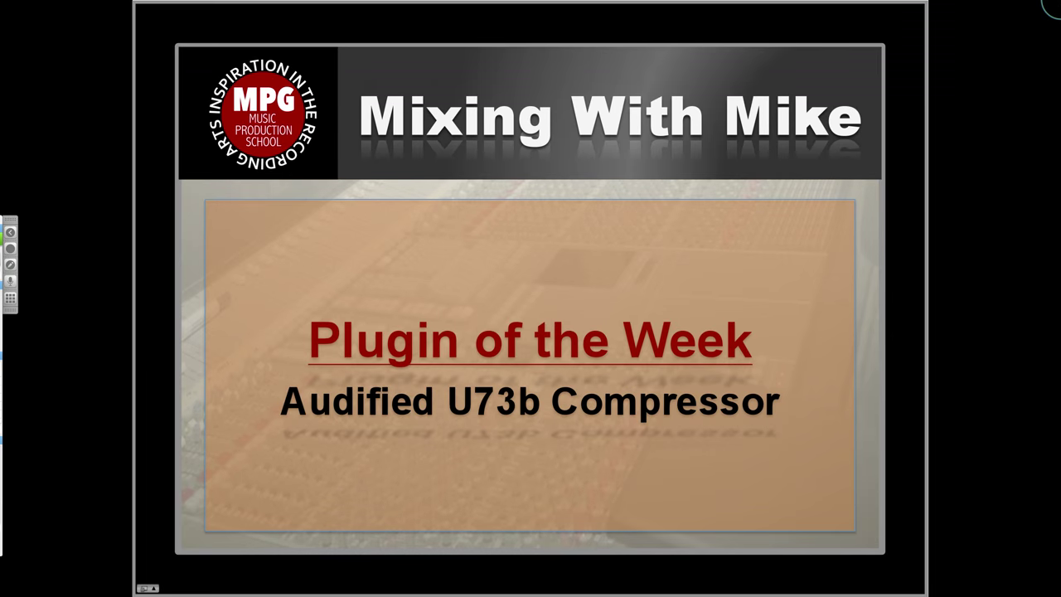
# - Switch from the slide presentation to Pro Tools, showing the U73b Compressor on Master 1
pyautogui.press('super+Tab')
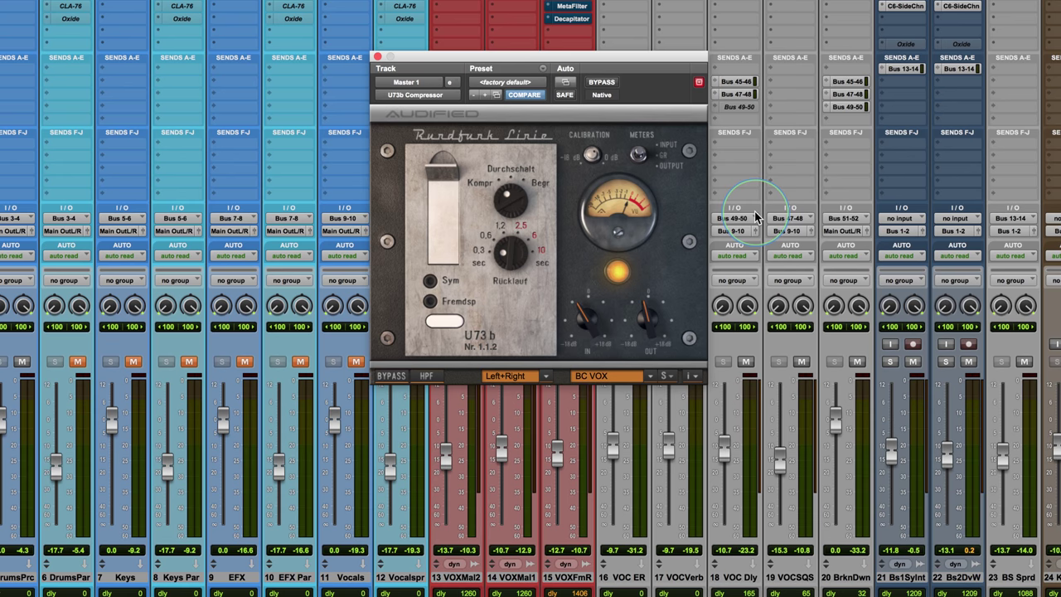
# - Turn the U73b's Durchschalt/Kompr/Begr selector to Kompr
pyautogui.click(493, 193)
pyautogui.moveTo(493, 193); pyautogui.dragTo(526, 238)
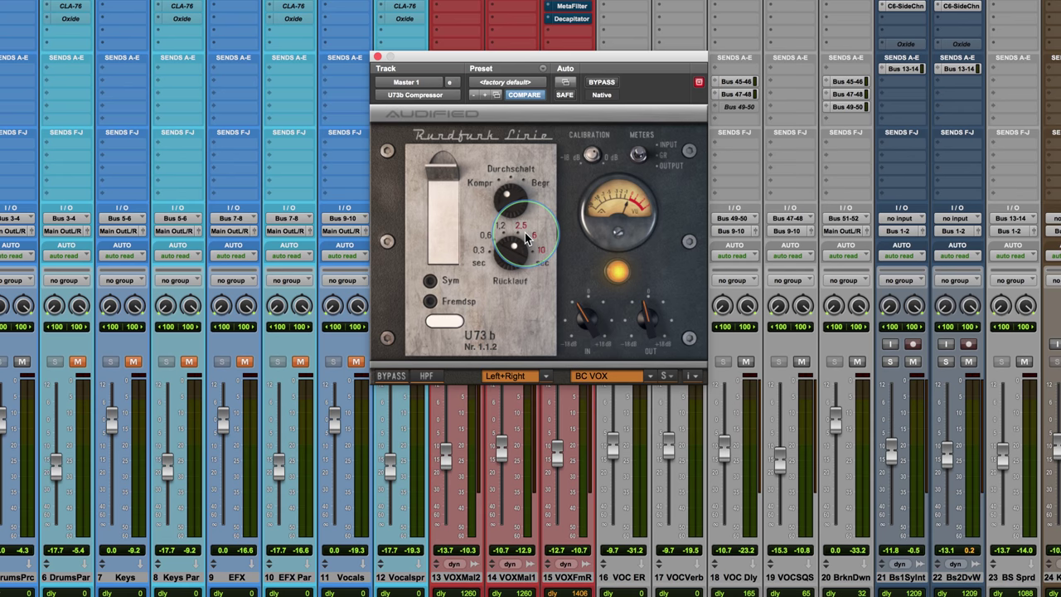
pyautogui.moveTo(525, 239)
pyautogui.mouseDown()
pyautogui.moveTo(516, 252)
pyautogui.moveTo(512, 217)
pyautogui.moveTo(502, 239)
pyautogui.moveTo(543, 262)
pyautogui.moveTo(511, 241)
pyautogui.moveTo(507, 369)
pyautogui.moveTo(506, 236)
pyautogui.moveTo(527, 247)
pyautogui.mouseUp()
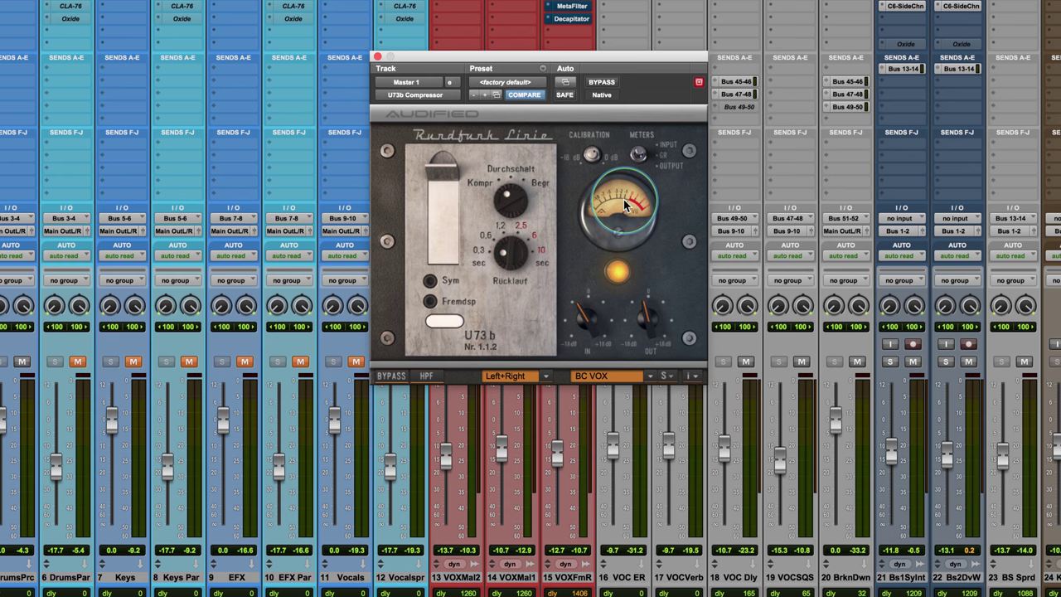
pyautogui.click(426, 375)
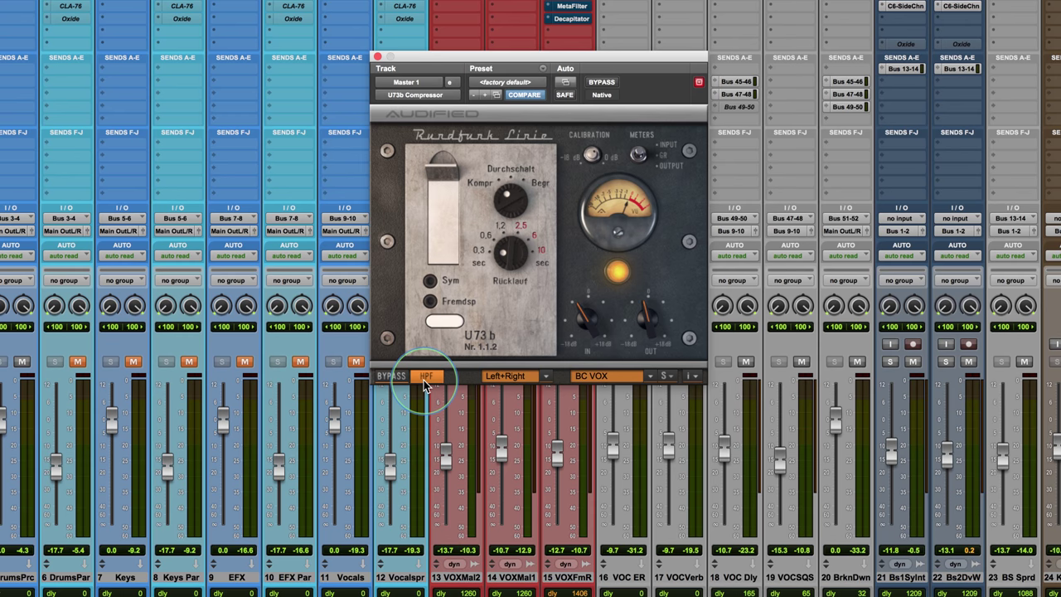
pyautogui.click(425, 378)
pyautogui.click(509, 195)
pyautogui.click(509, 195)
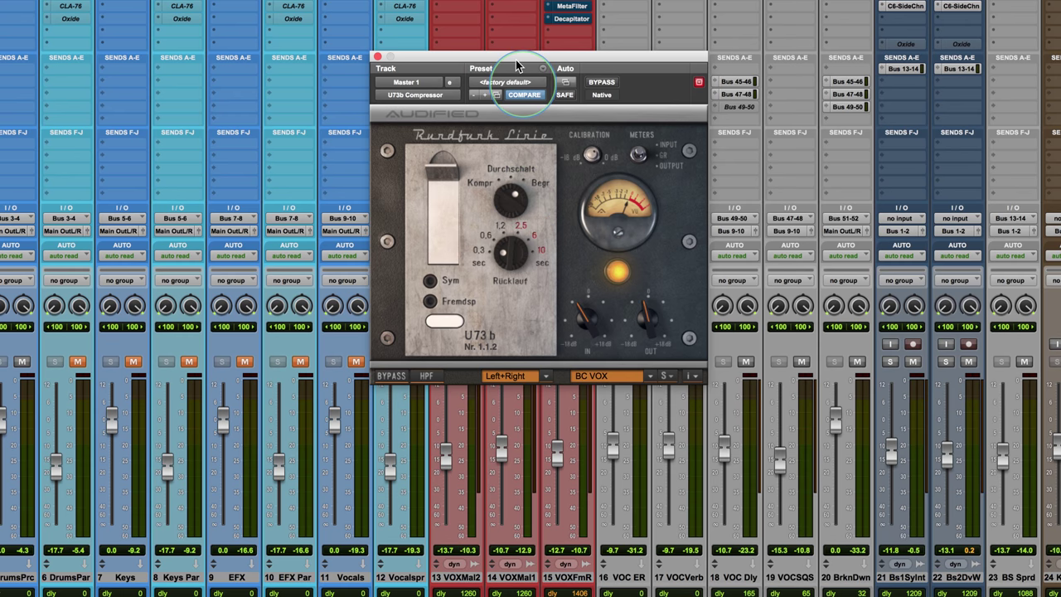
pyautogui.click(425, 378)
pyautogui.click(425, 378)
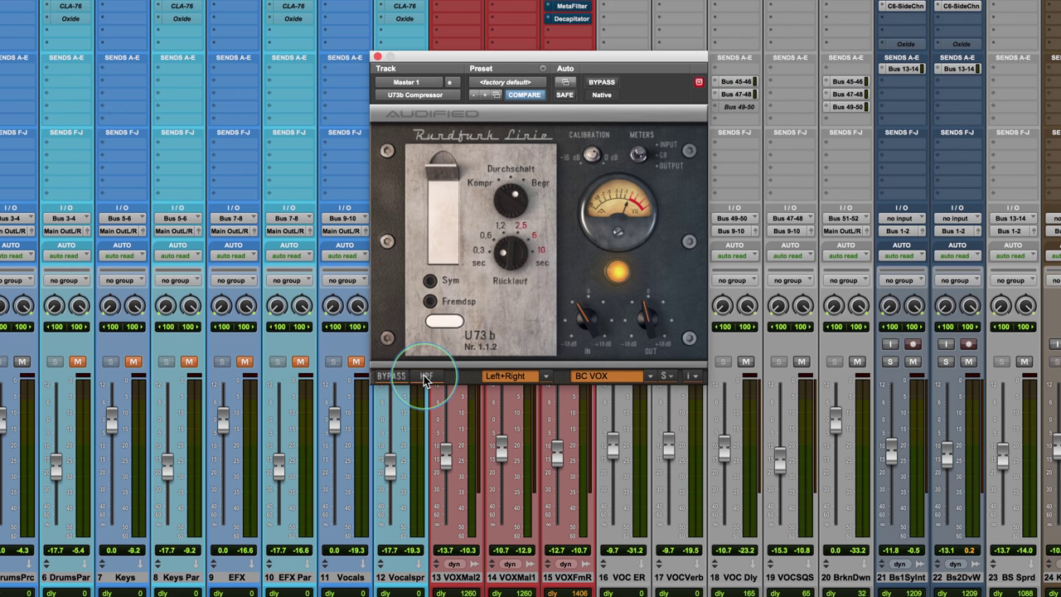
pyautogui.click(395, 378)
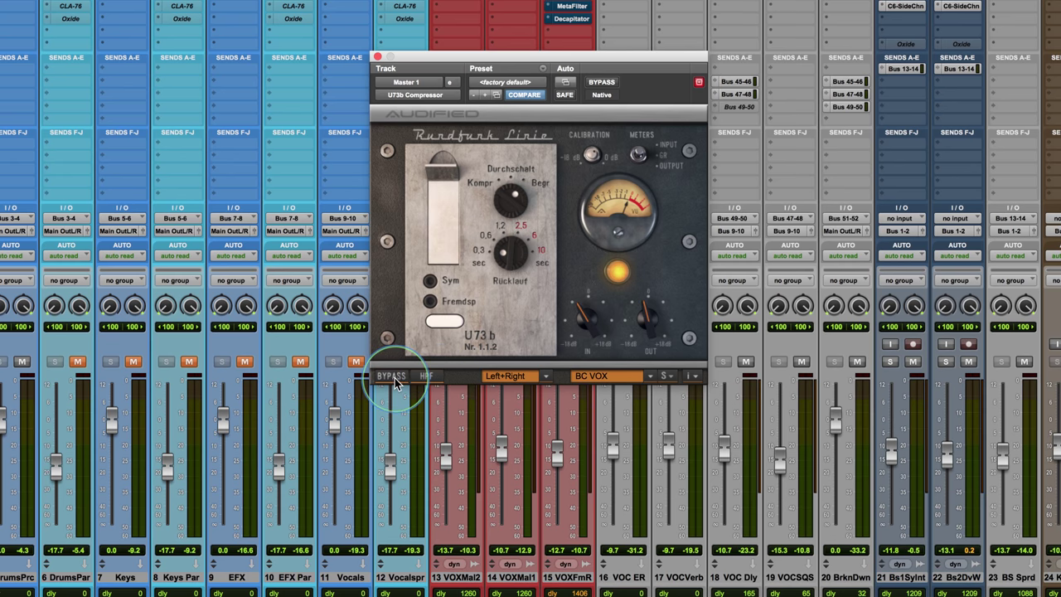
pyautogui.click(393, 378)
pyautogui.click(394, 378)
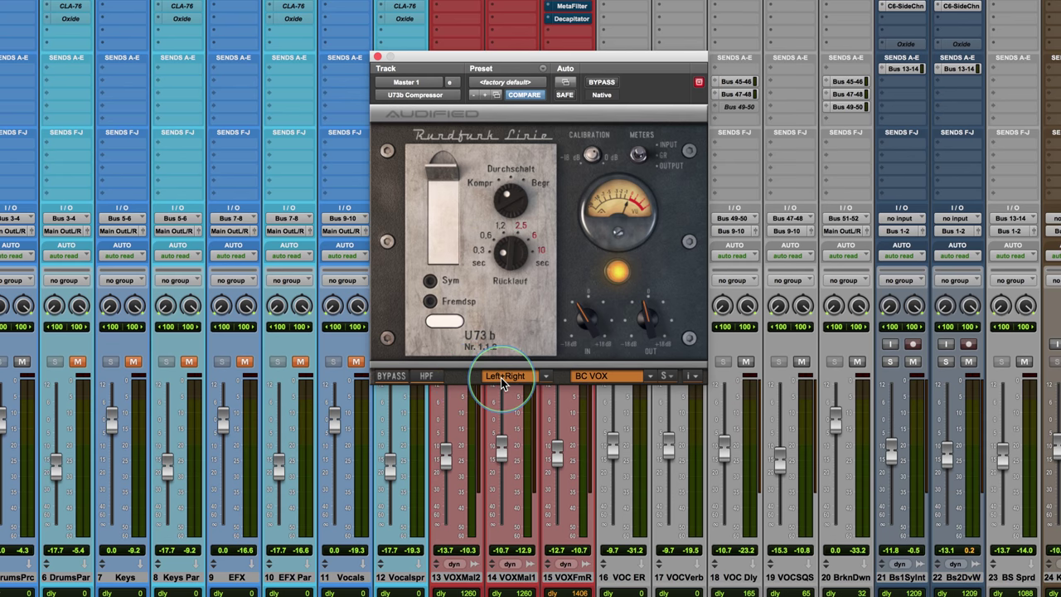
# - Change the U73b's stereo channel mode from Left+Right to Individual
pyautogui.click(547, 376)
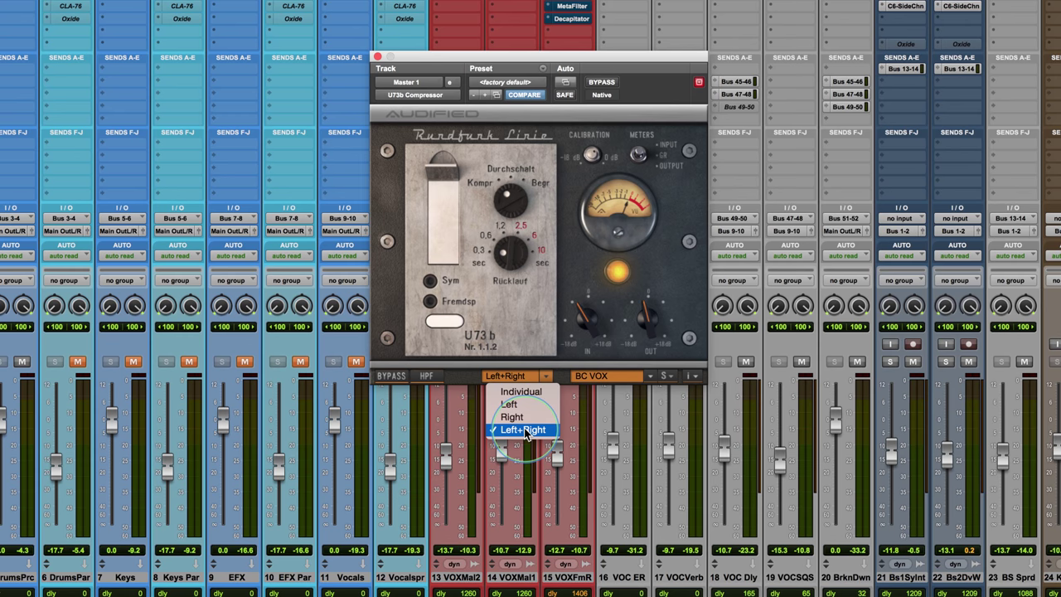
pyautogui.click(527, 392)
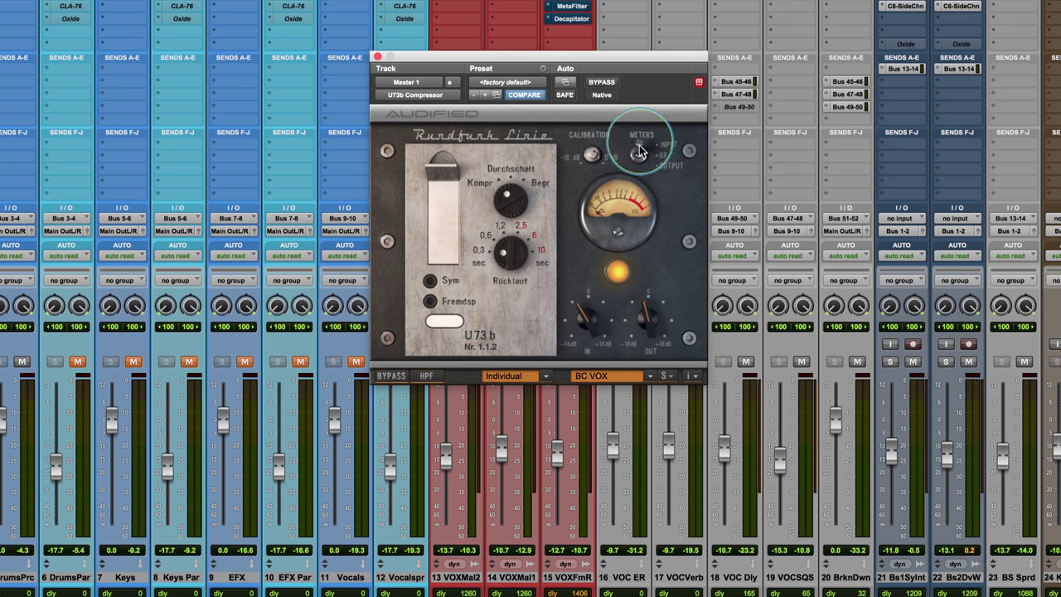
# - Move the U73b's METERS switch to another Input/GR/Output position
pyautogui.moveTo(640, 152); pyautogui.dragTo(638, 160)
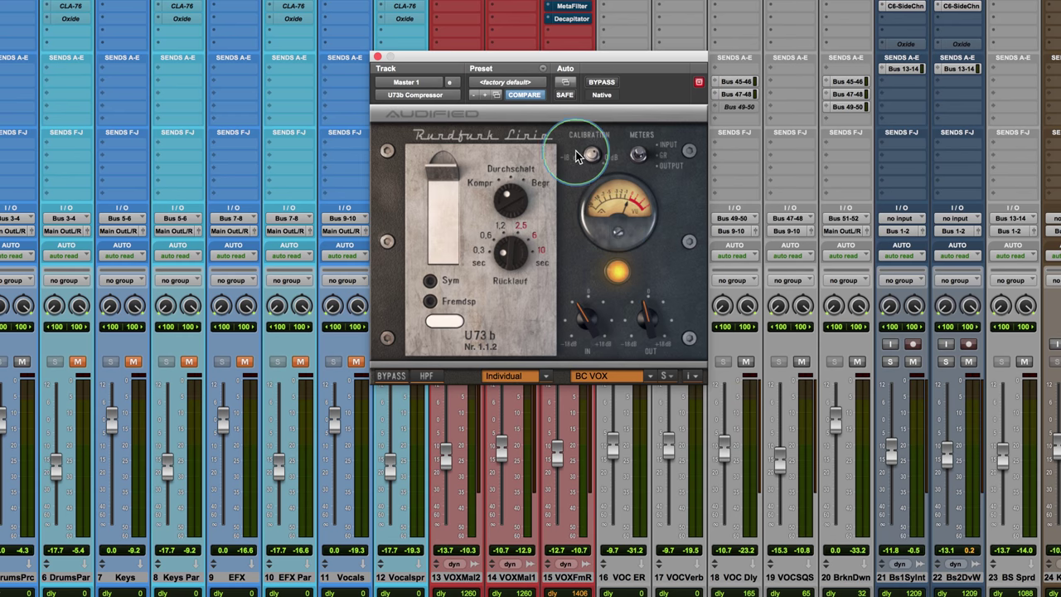
# - Turn the U73b's IN knob to change the input gain
pyautogui.moveTo(570, 305); pyautogui.dragTo(592, 297)
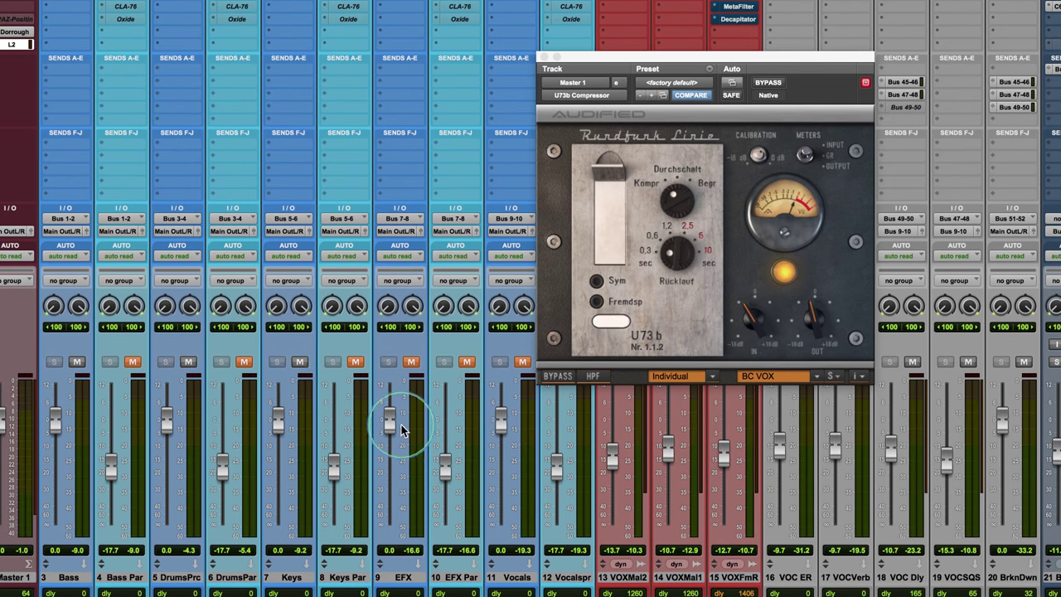
# - Unmute channel 9 EFX so it feeds the mix again
pyautogui.hscroll(2, 402, 428)
pyautogui.click(289, 362)
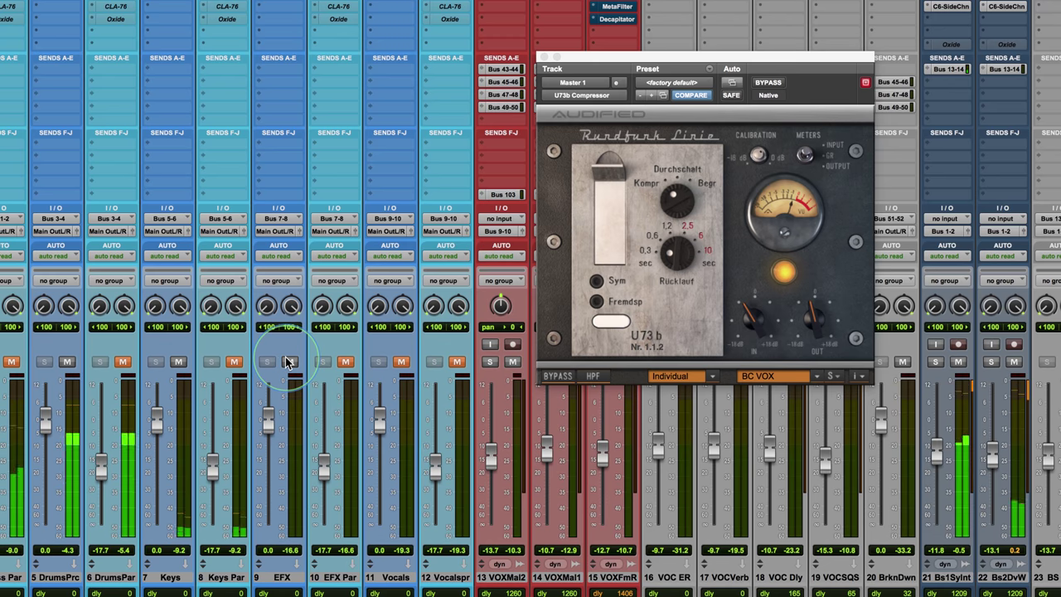
pyautogui.click(940, 240)
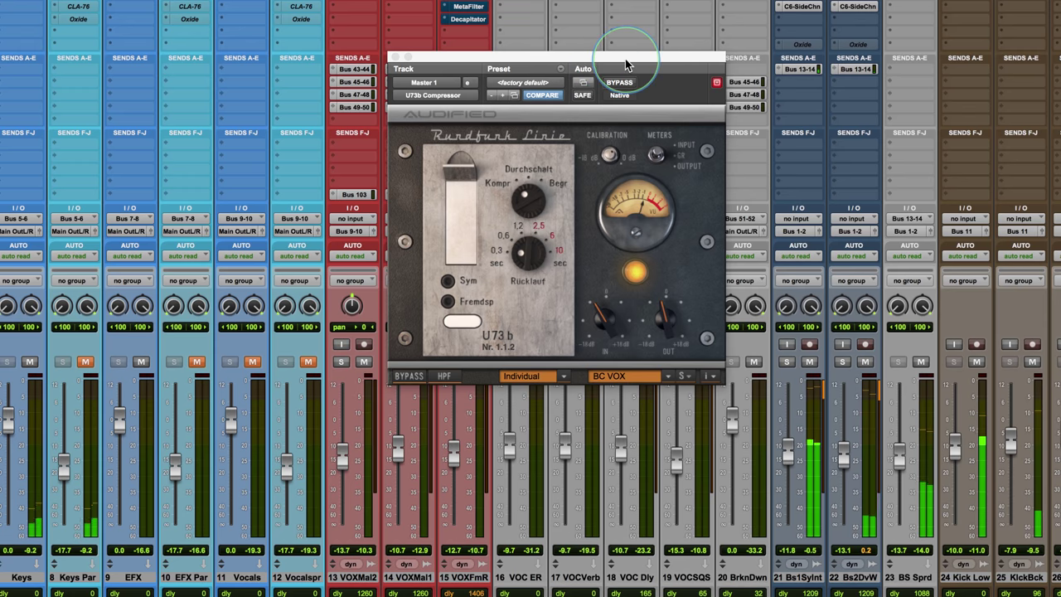
pyautogui.moveTo(625, 59); pyautogui.dragTo(600, 70)
pyautogui.click(488, 286)
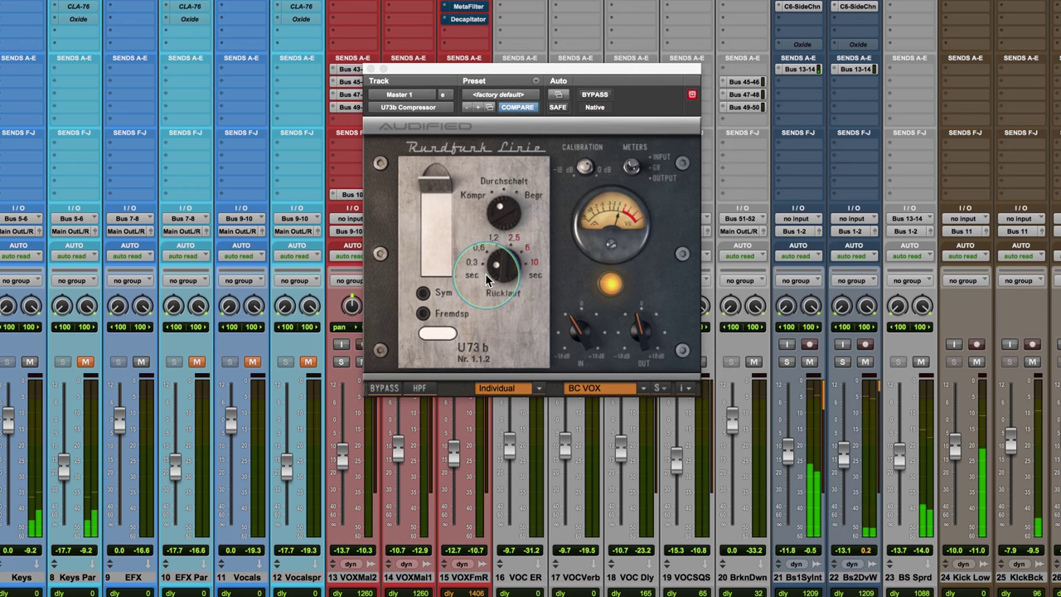
pyautogui.click(593, 94)
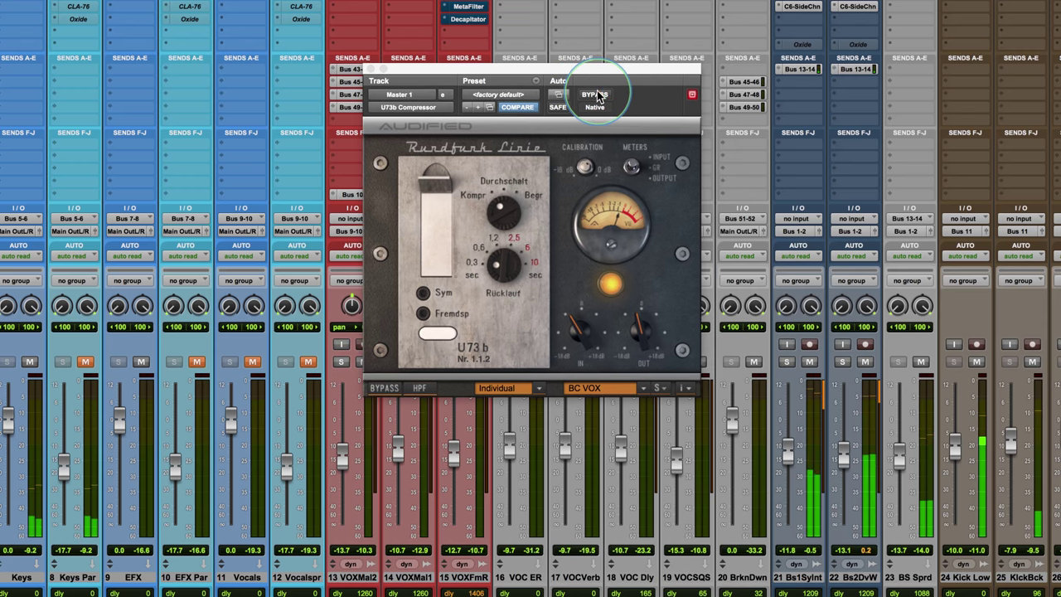
pyautogui.click(596, 94)
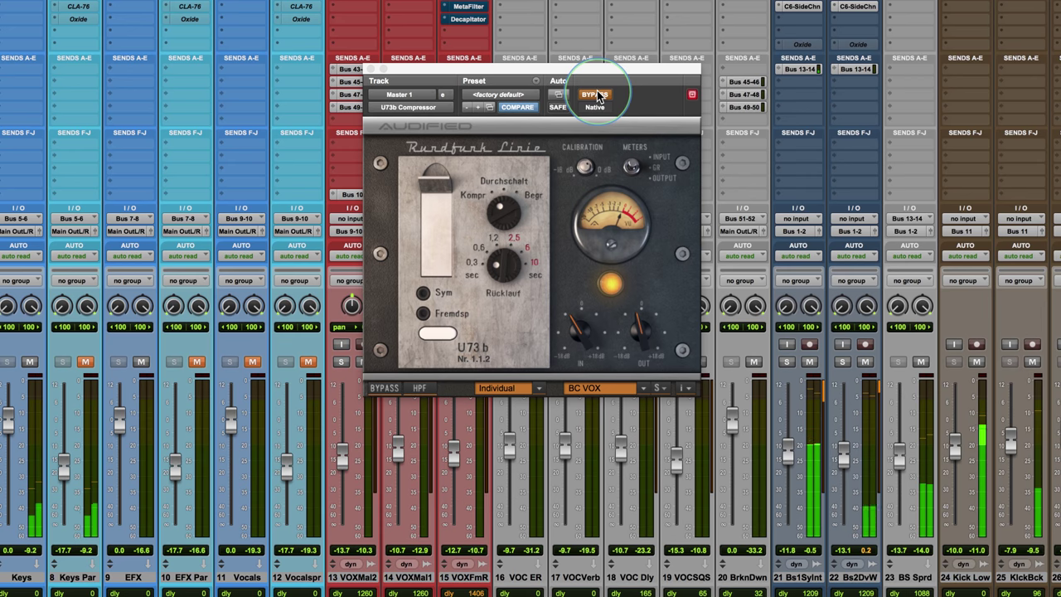
pyautogui.click(597, 95)
pyautogui.click(585, 166)
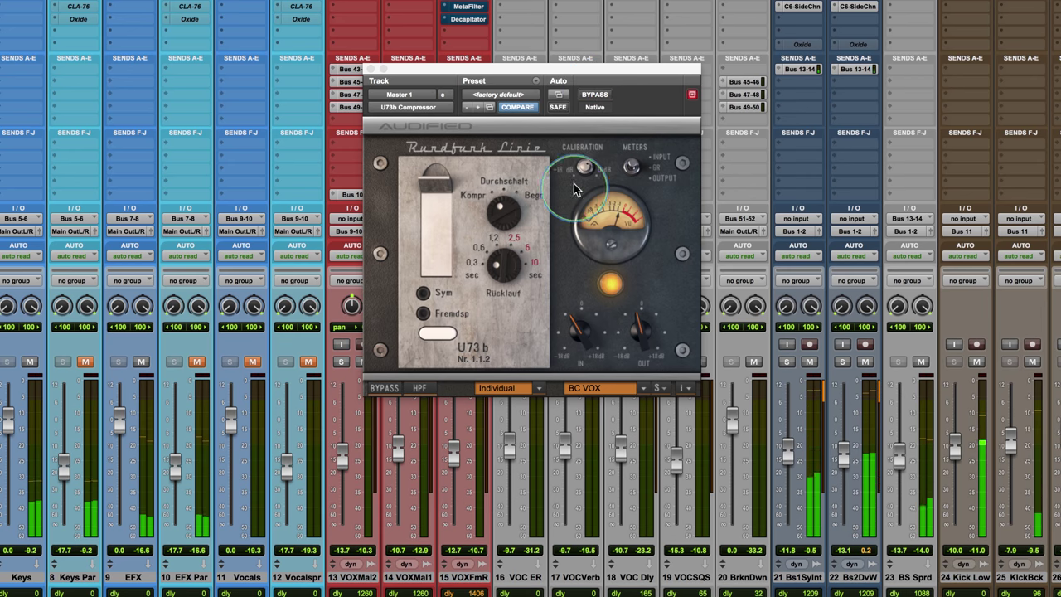
# - Sweep the meter calibration through 0 VU = -14.3 dBFS, settling at 0 VU = -2.8 dBFS
pyautogui.moveTo(586, 166); pyautogui.dragTo(574, 237)
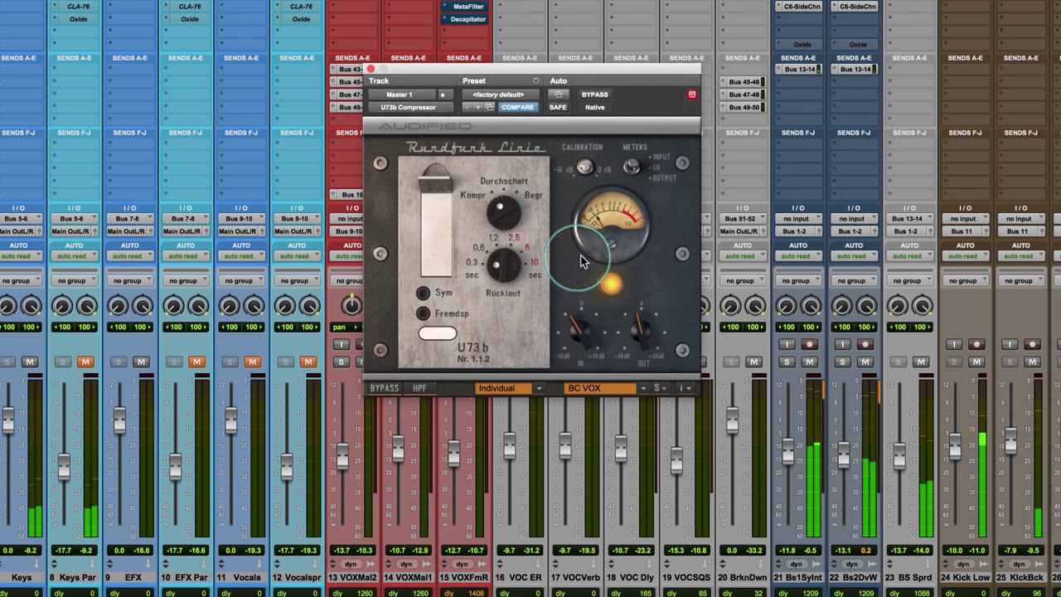
pyautogui.moveTo(579, 165)
pyautogui.moveTo(579, 164); pyautogui.dragTo(576, 42)
pyautogui.click(603, 199)
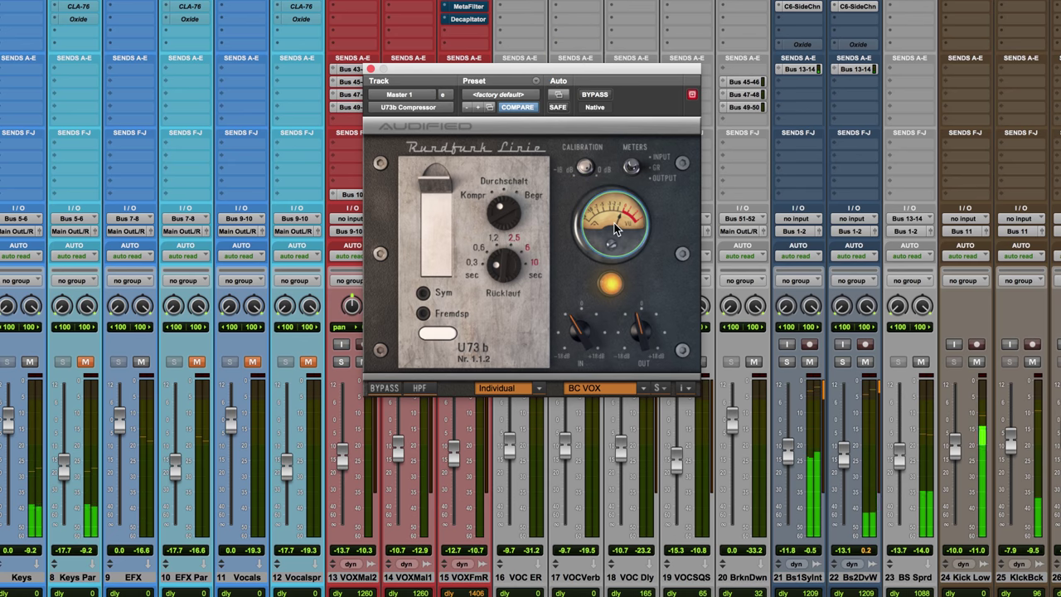
pyautogui.click(584, 167)
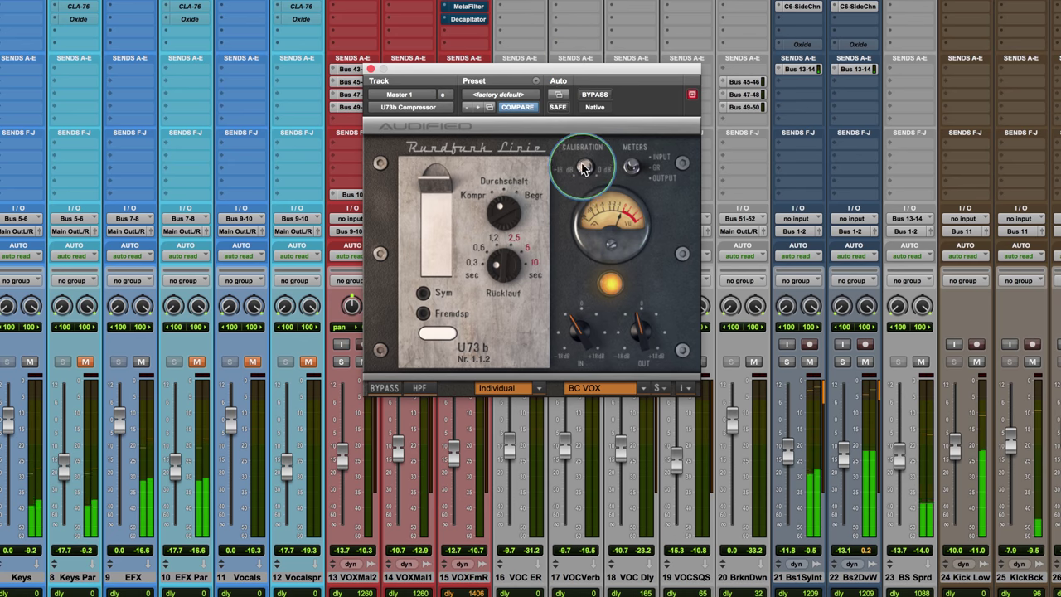
pyautogui.moveTo(584, 169); pyautogui.dragTo(580, 262)
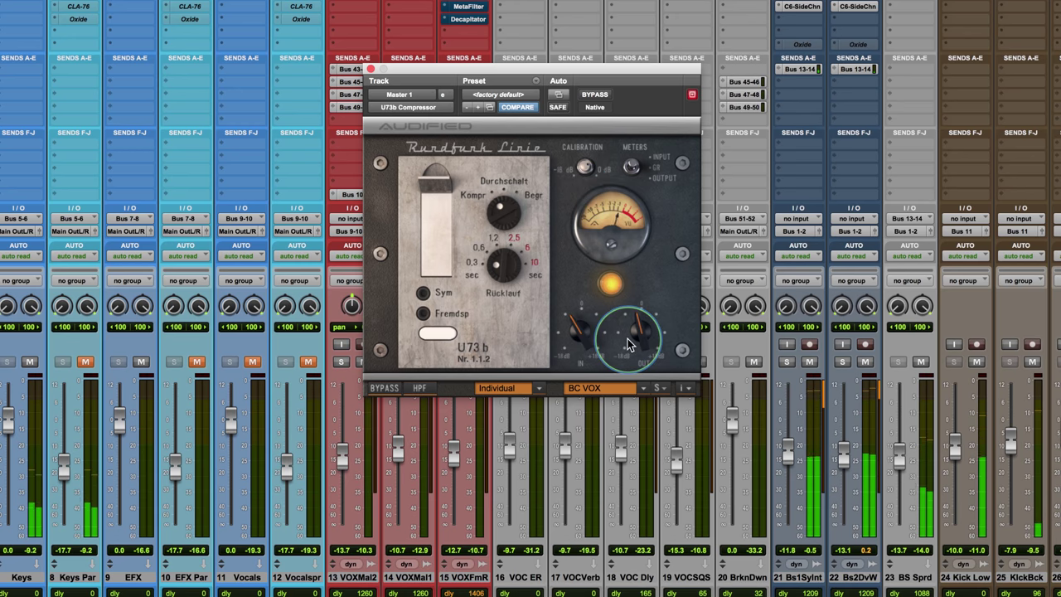
pyautogui.click(594, 96)
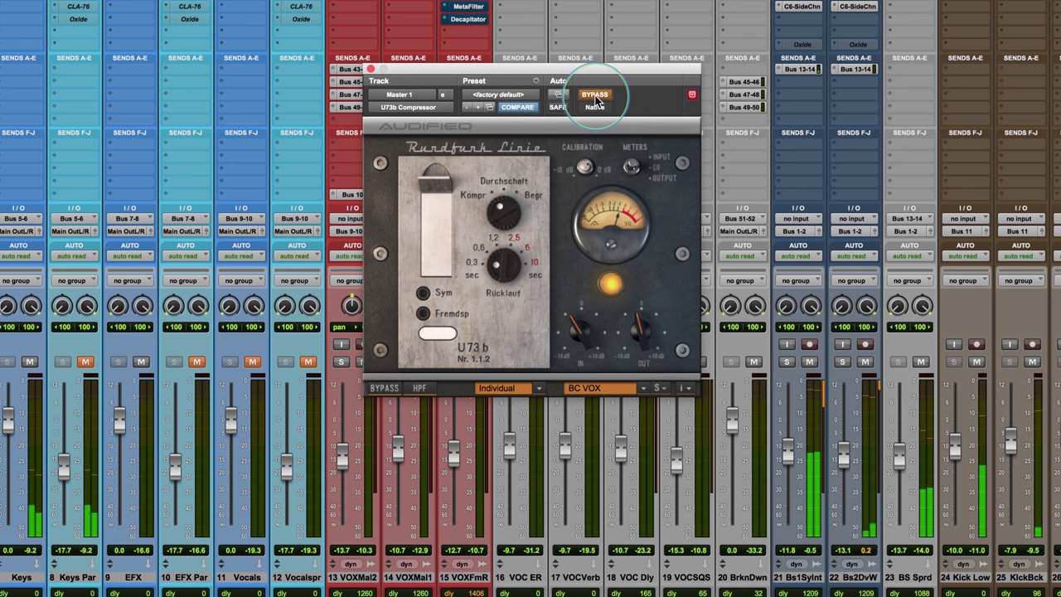
pyautogui.click(595, 96)
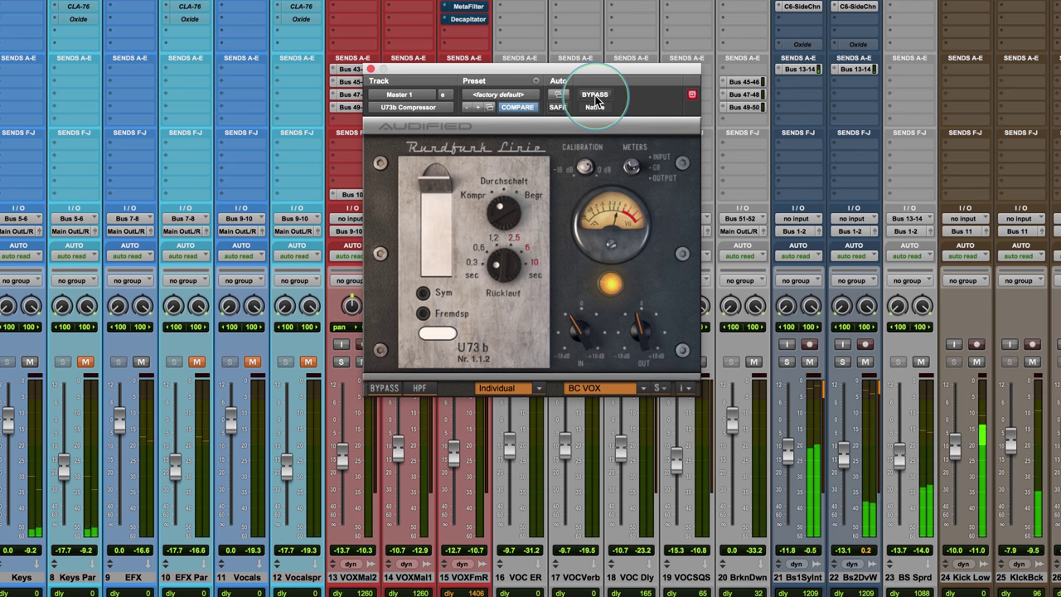
pyautogui.click(594, 96)
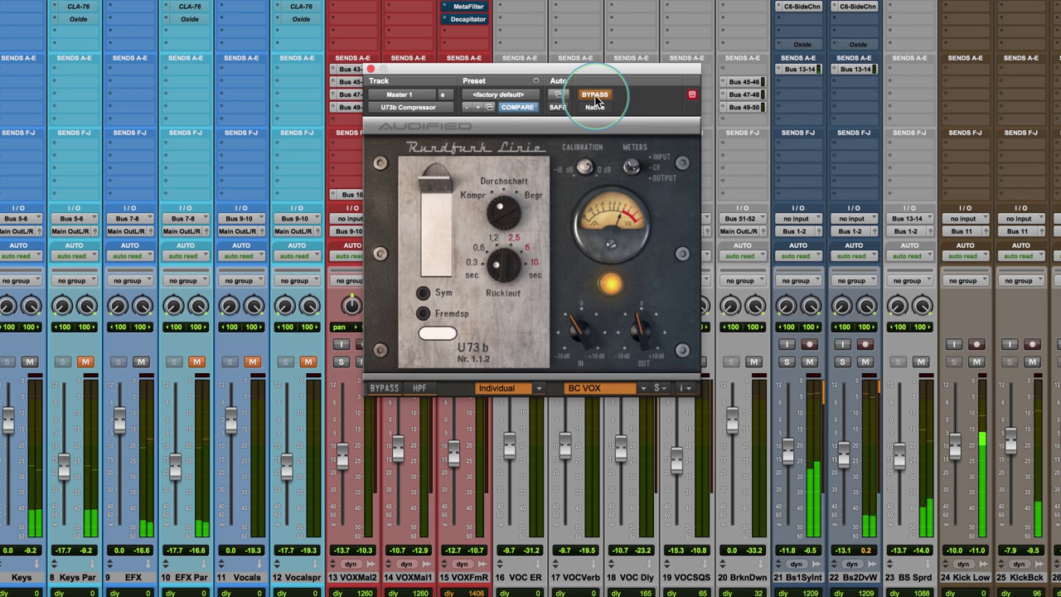
pyautogui.click(594, 97)
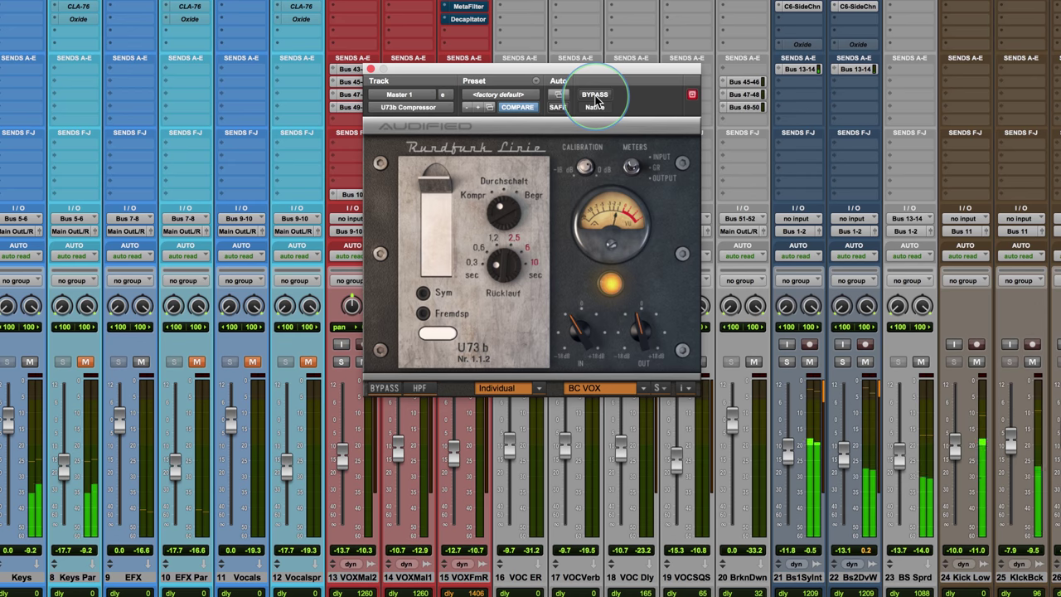
pyautogui.click(594, 97)
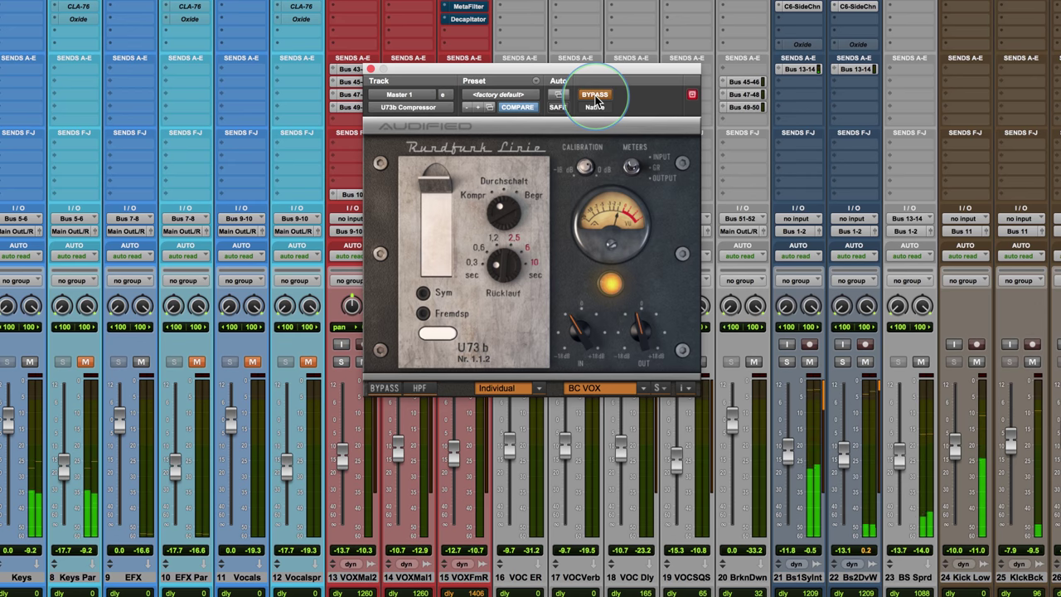
pyautogui.click(594, 96)
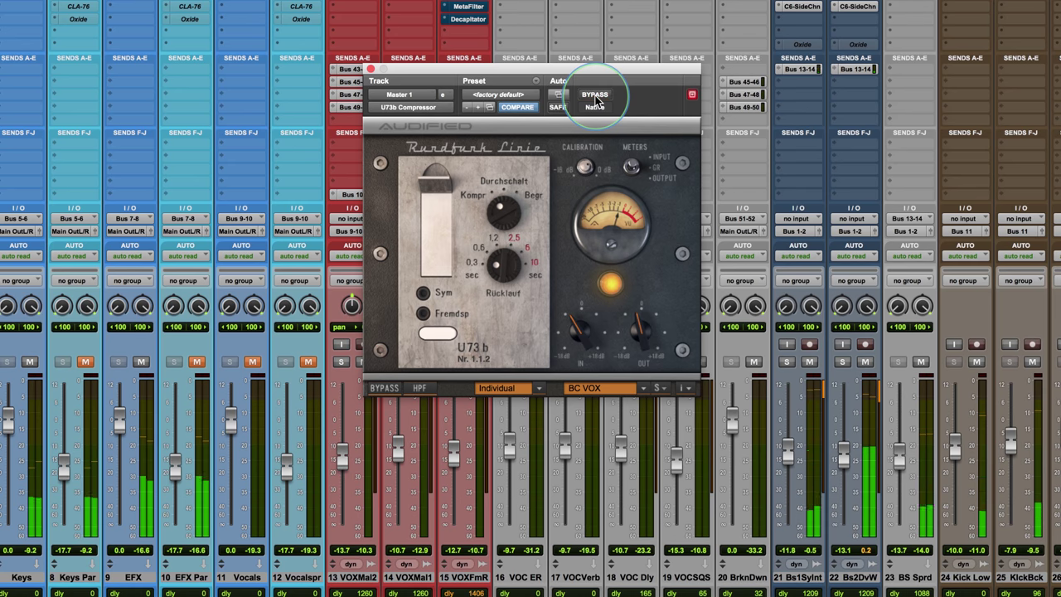
pyautogui.click(419, 388)
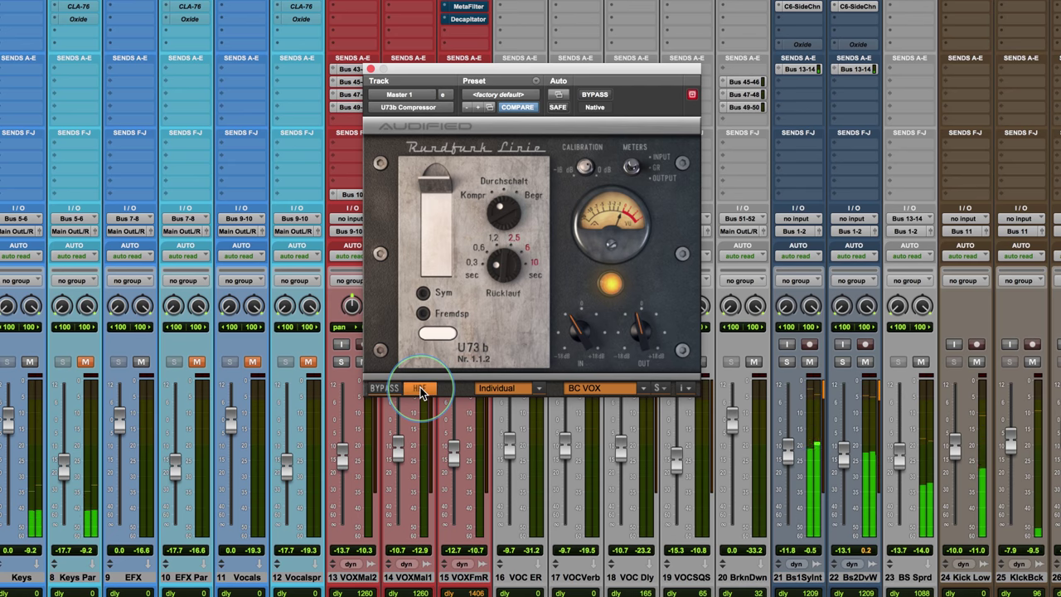
pyautogui.click(420, 388)
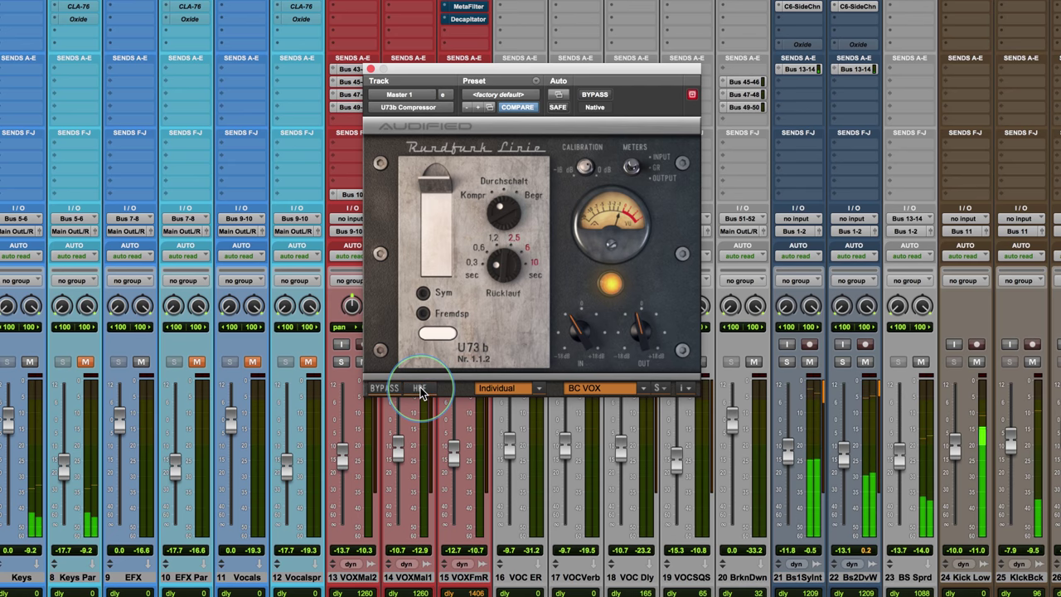
pyautogui.click(419, 388)
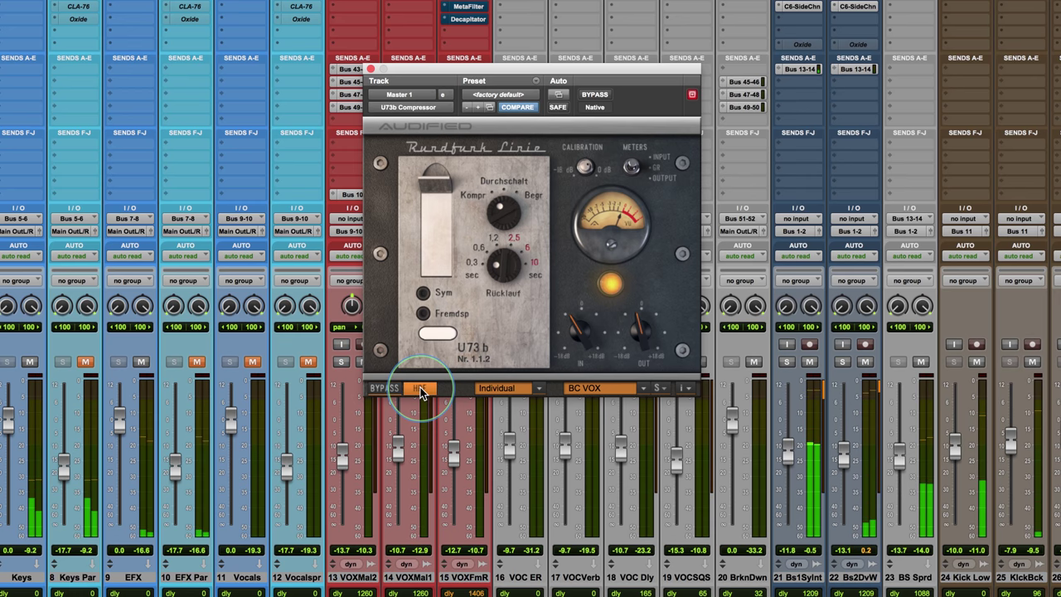
pyautogui.click(419, 388)
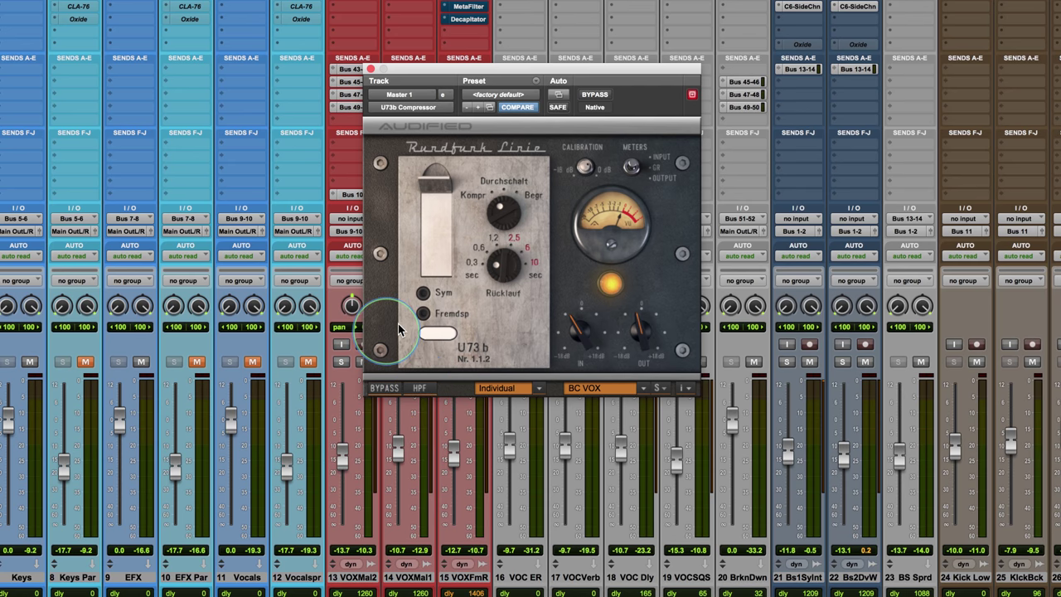
# - Open the Individual dropdown in the U73b's bottom bar to list Individual, Left, Right, Left+Right
pyautogui.click(464, 198)
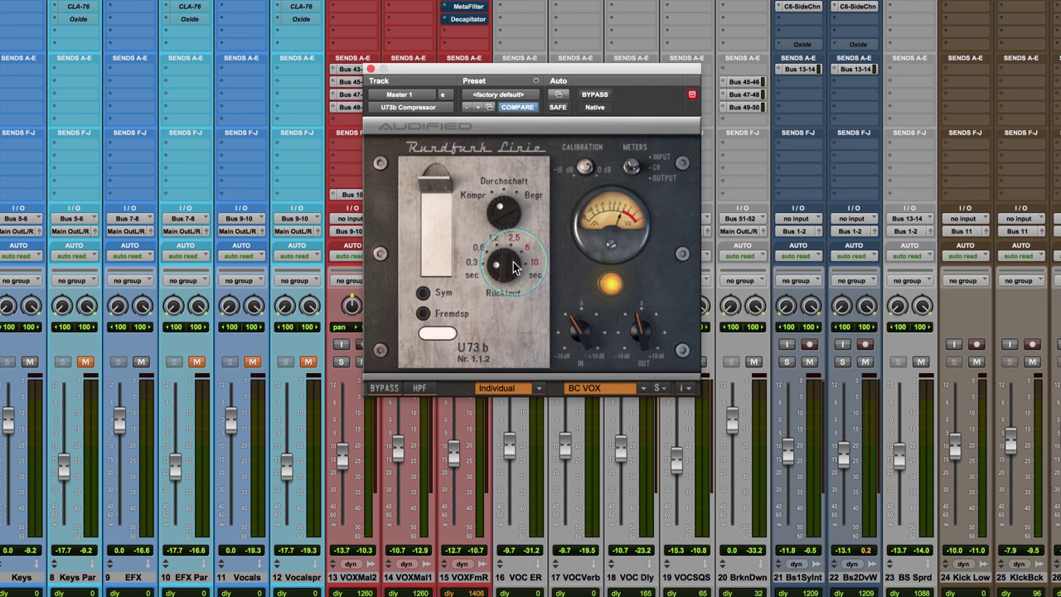
pyautogui.click(466, 403)
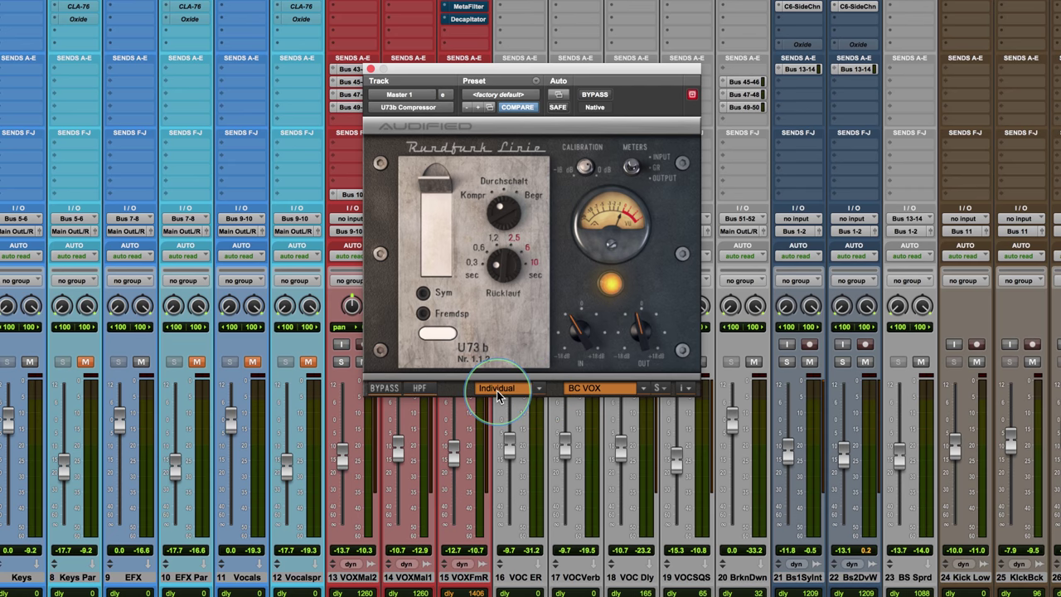
pyautogui.click(539, 388)
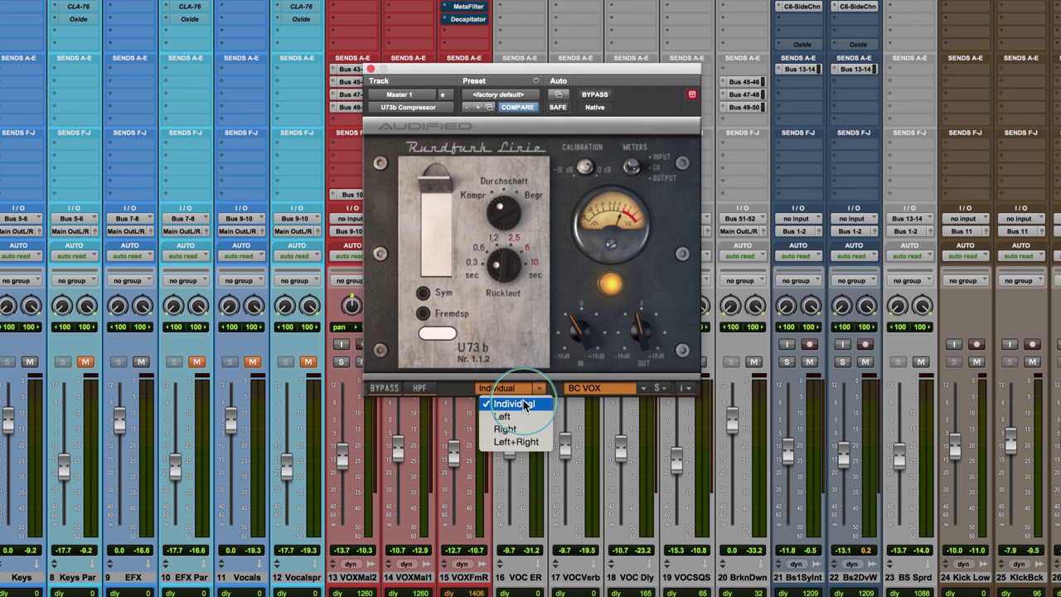
pyautogui.click(563, 288)
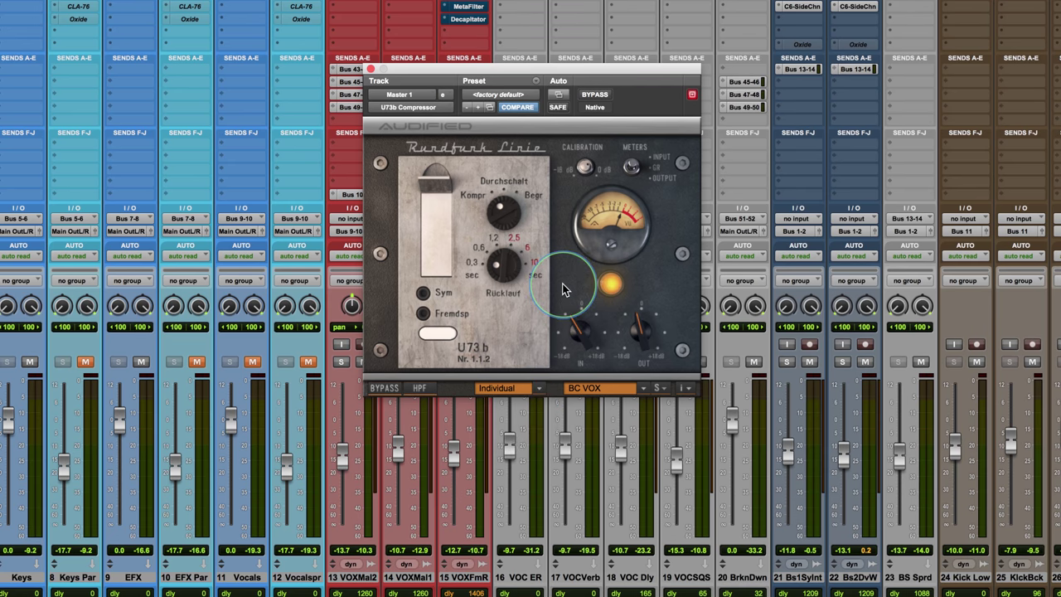
pyautogui.click(539, 389)
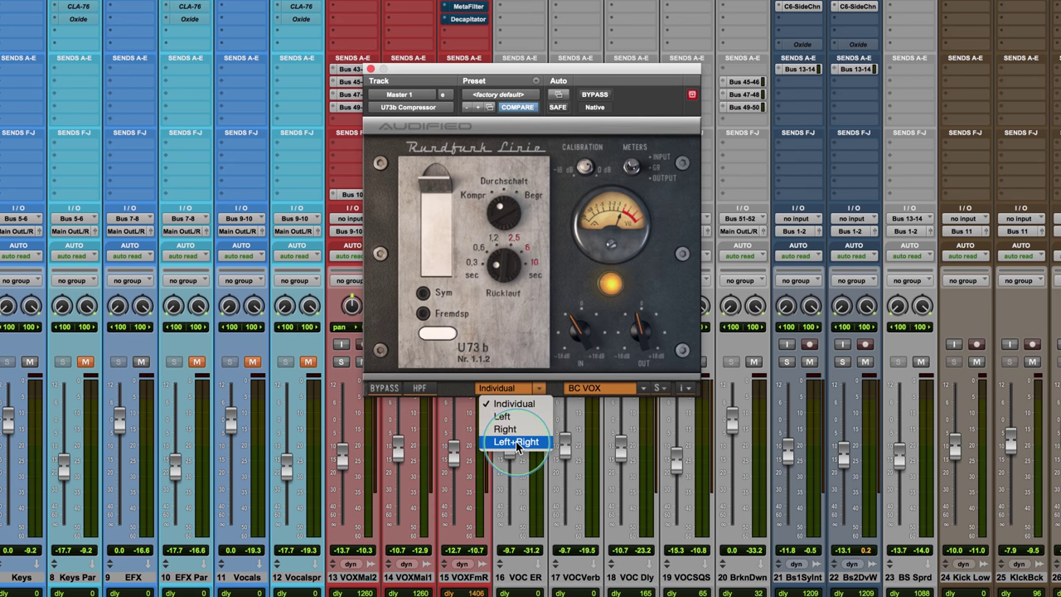
pyautogui.click(547, 345)
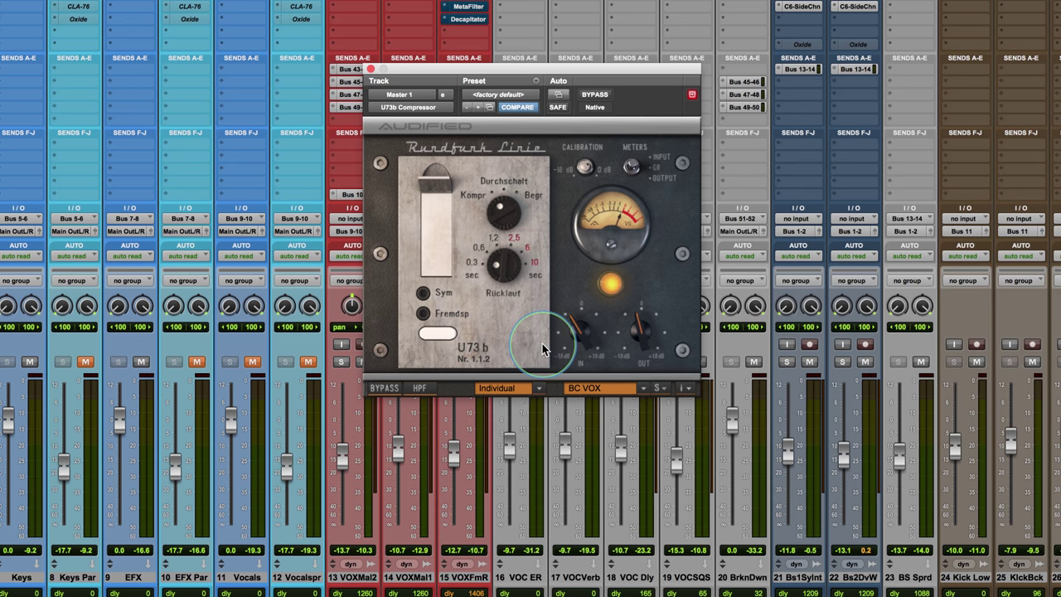
pyautogui.click(539, 389)
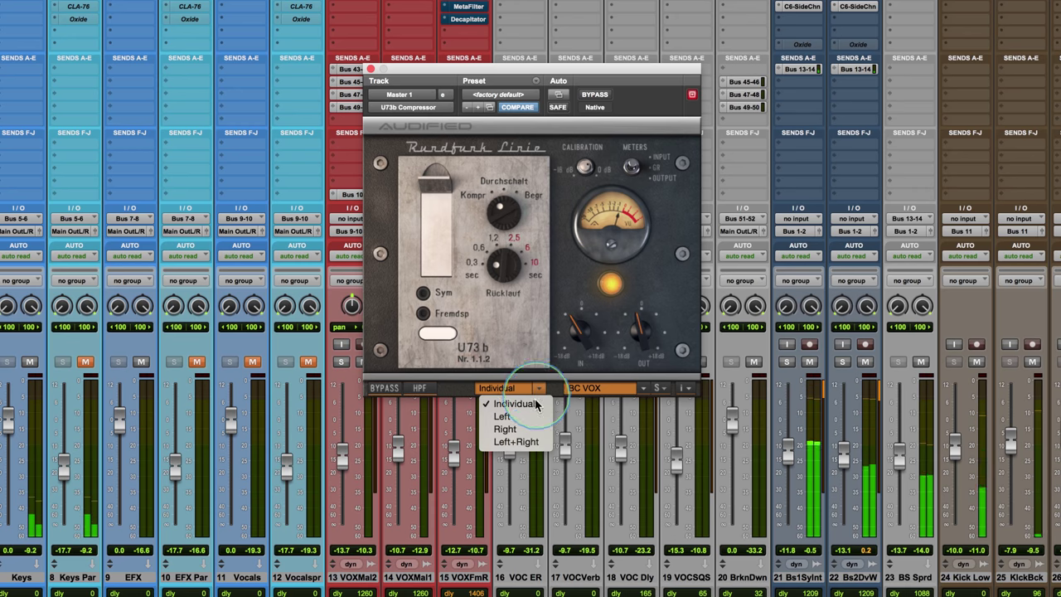
pyautogui.click(528, 442)
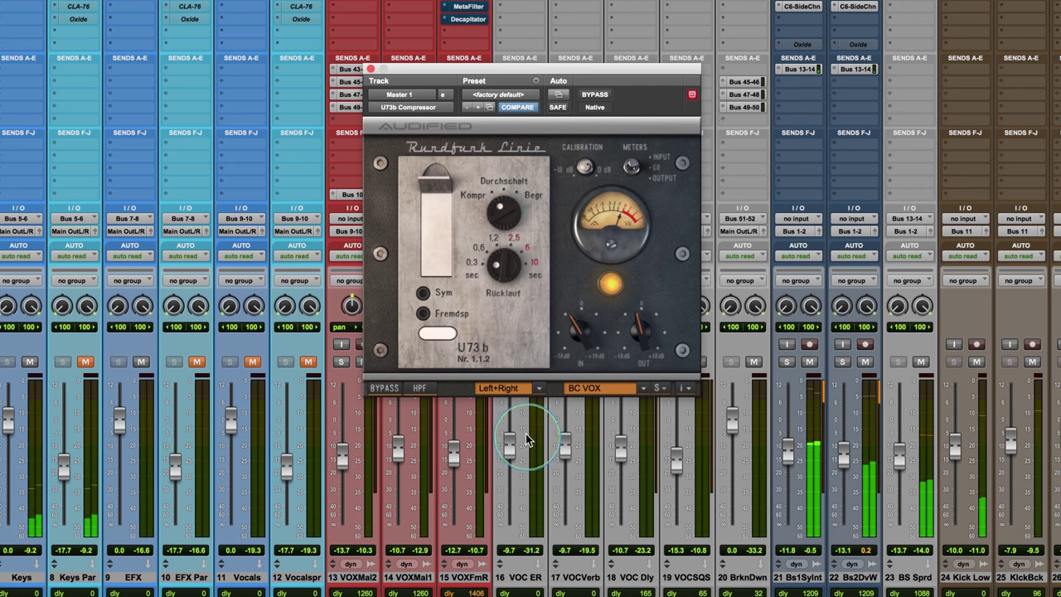
pyautogui.click(539, 391)
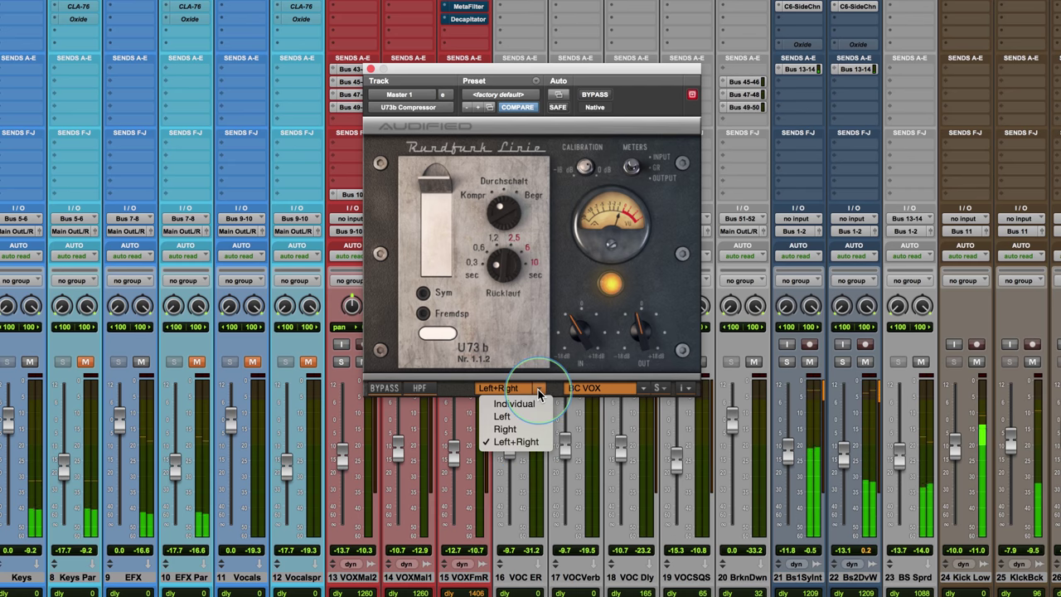
pyautogui.click(514, 403)
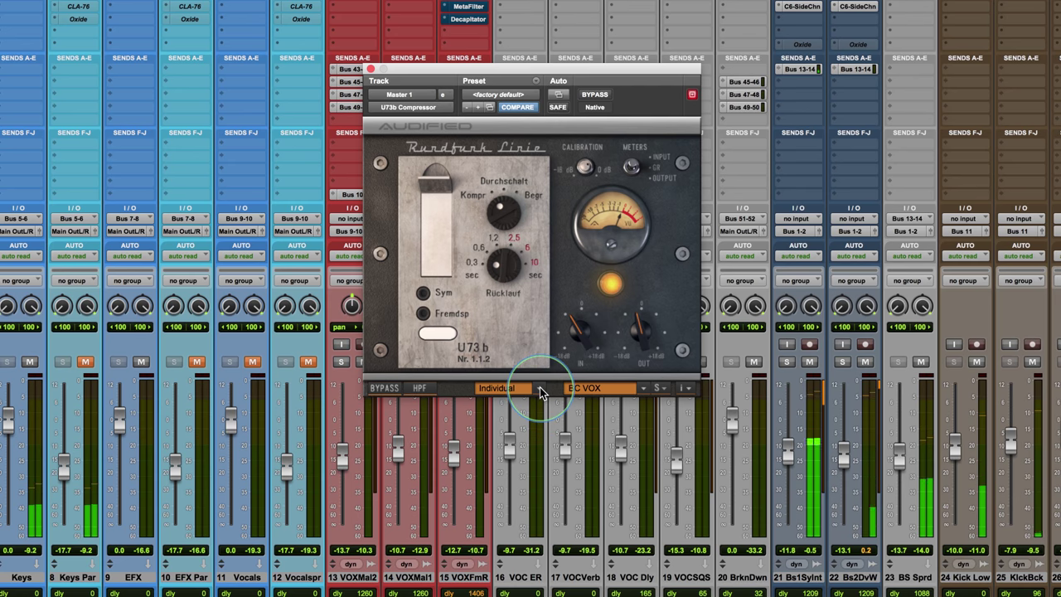
pyautogui.click(540, 389)
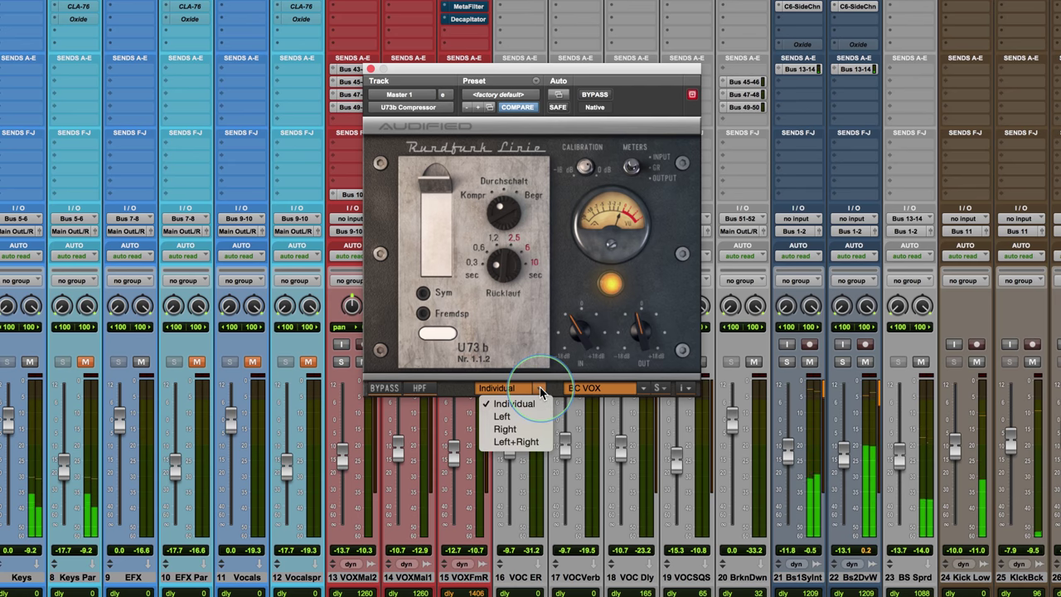
pyautogui.click(529, 441)
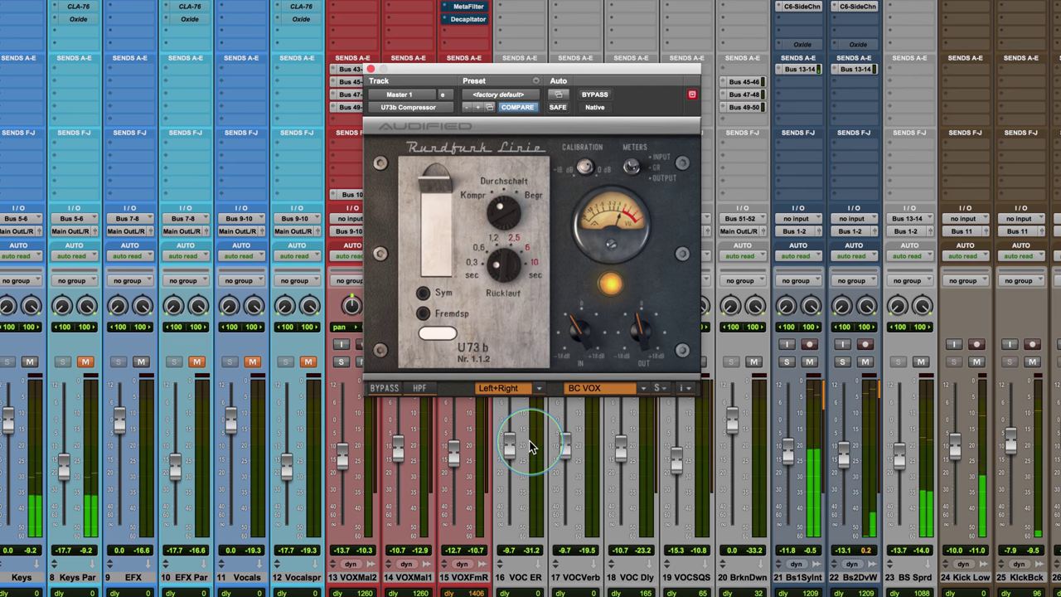
pyautogui.click(540, 393)
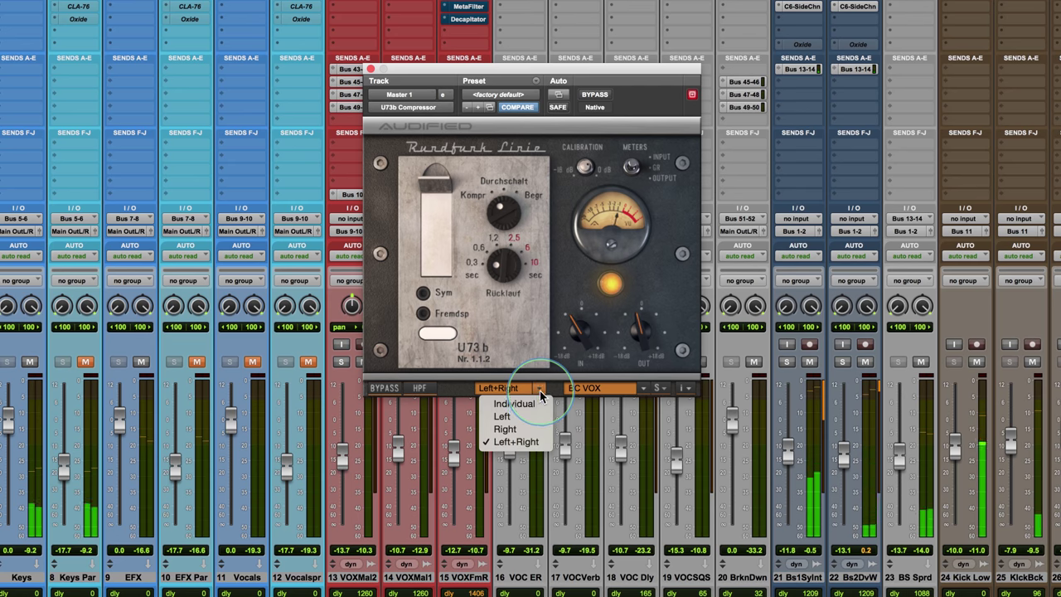
pyautogui.click(535, 404)
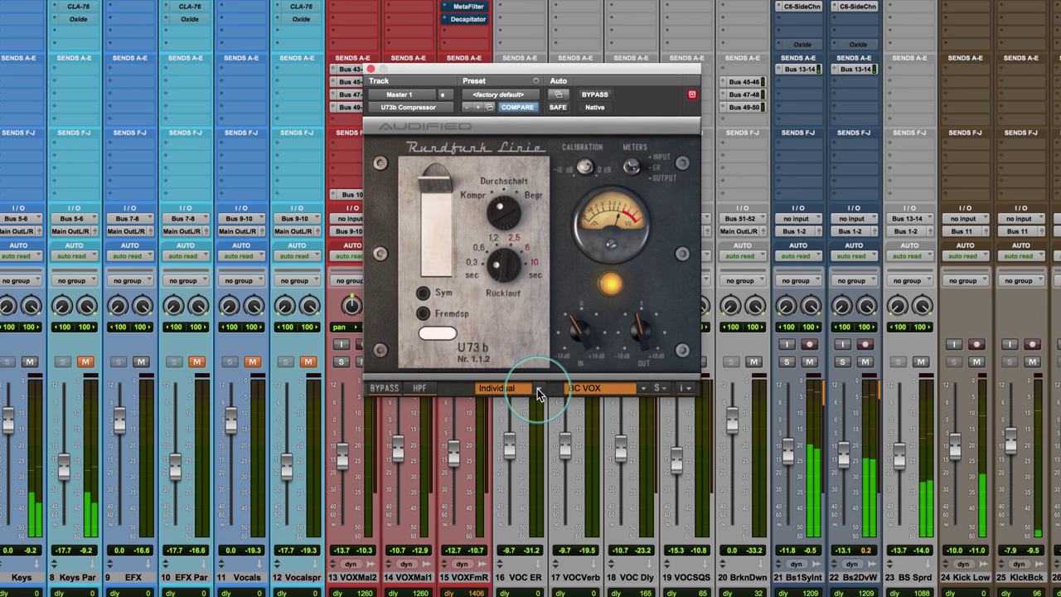
pyautogui.click(538, 392)
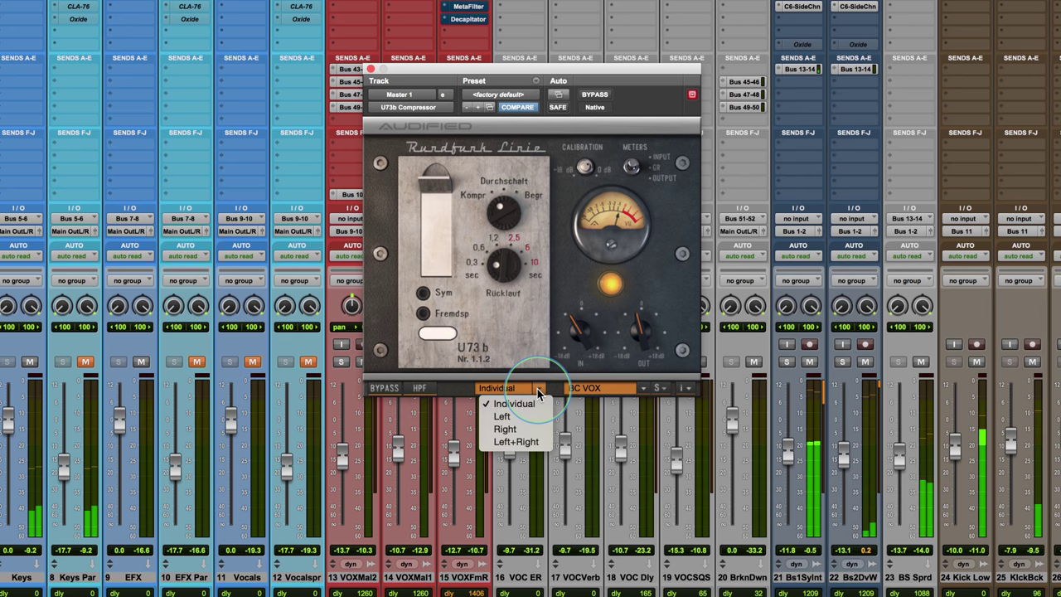
pyautogui.click(514, 441)
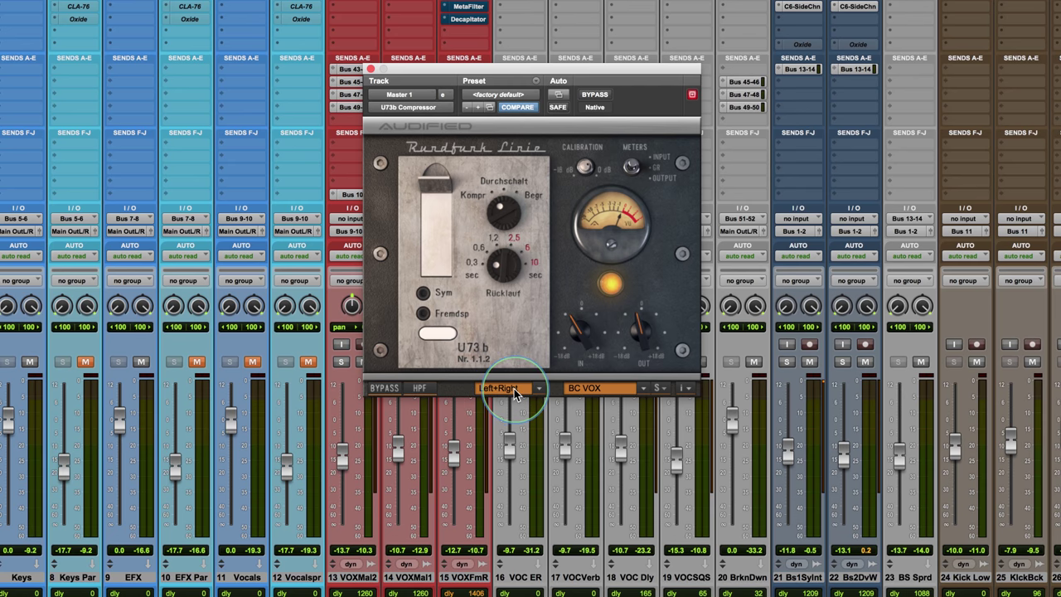
pyautogui.click(540, 390)
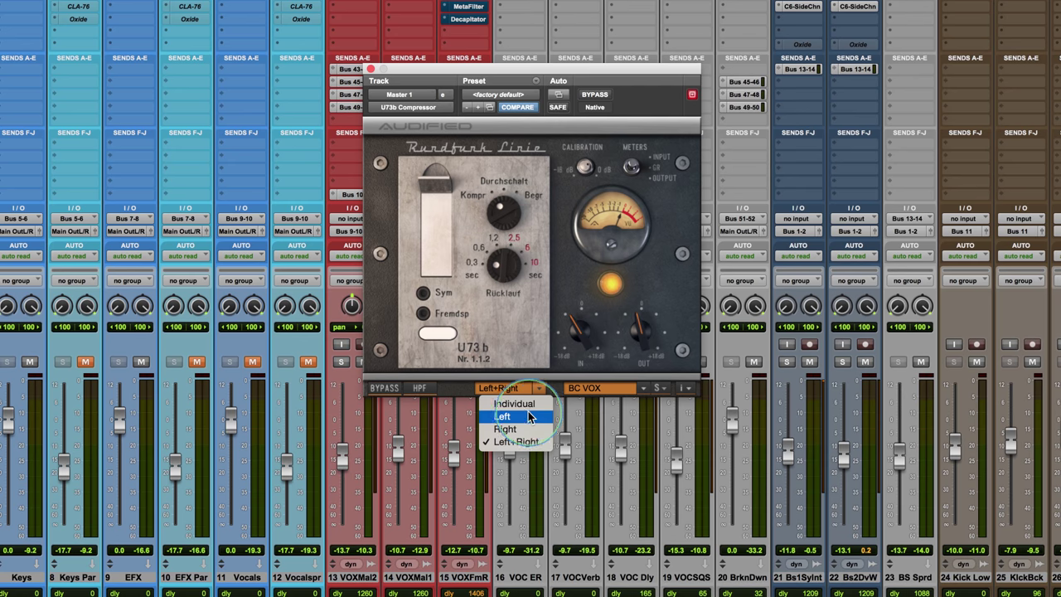
pyautogui.click(550, 349)
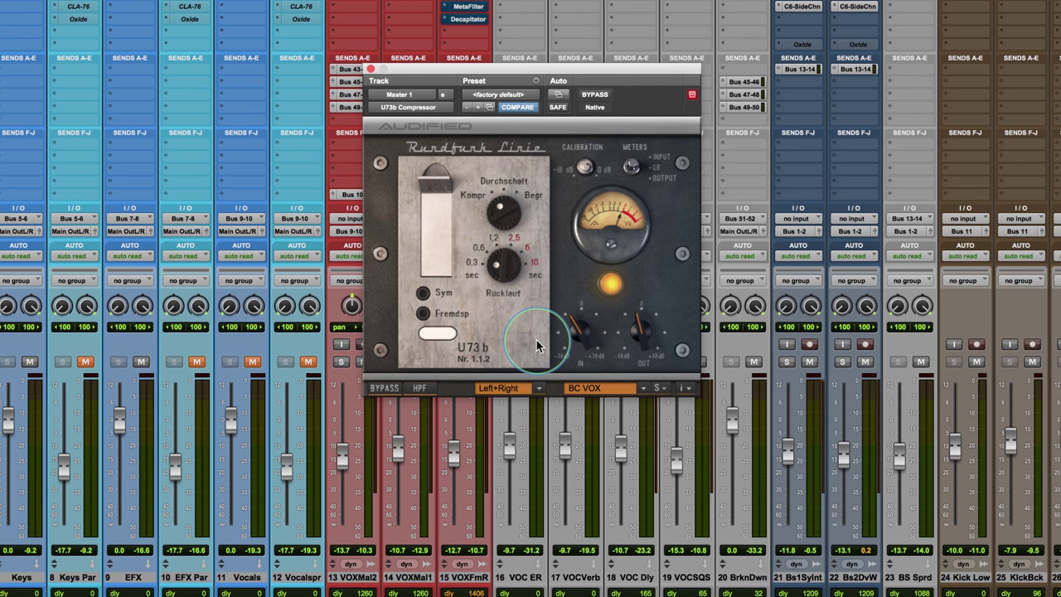
pyautogui.click(639, 390)
pyautogui.click(659, 390)
pyautogui.click(660, 389)
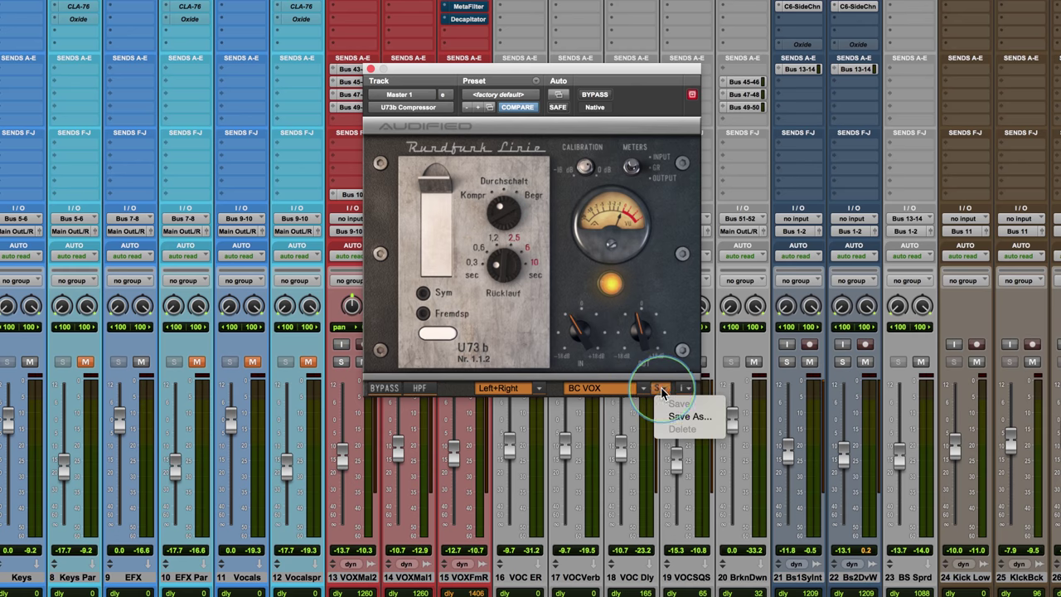
pyautogui.click(670, 346)
pyautogui.click(693, 389)
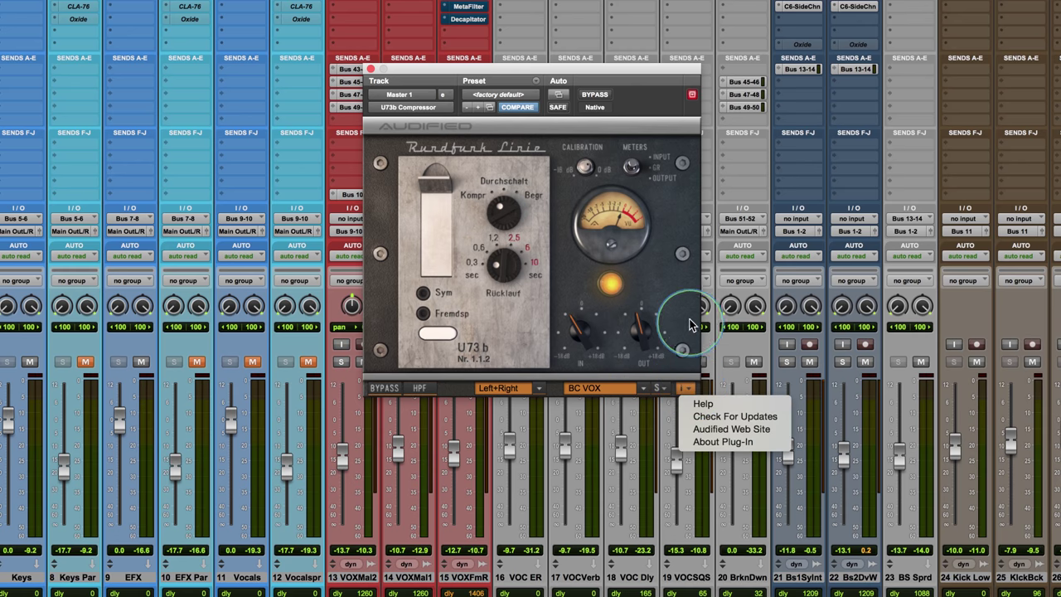
pyautogui.click(688, 319)
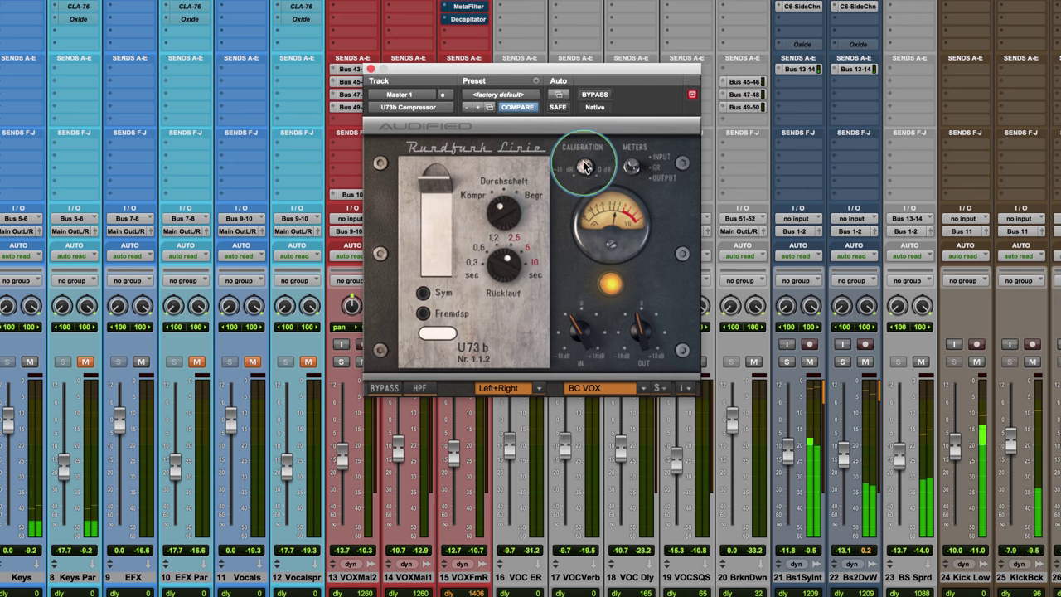
# - Fine-tune the meter calibration from 0 VU = -4.3 dBFS to about -4.1 dBFS
pyautogui.moveTo(586, 168)
pyautogui.moveTo(586, 168); pyautogui.dragTo(581, 174)
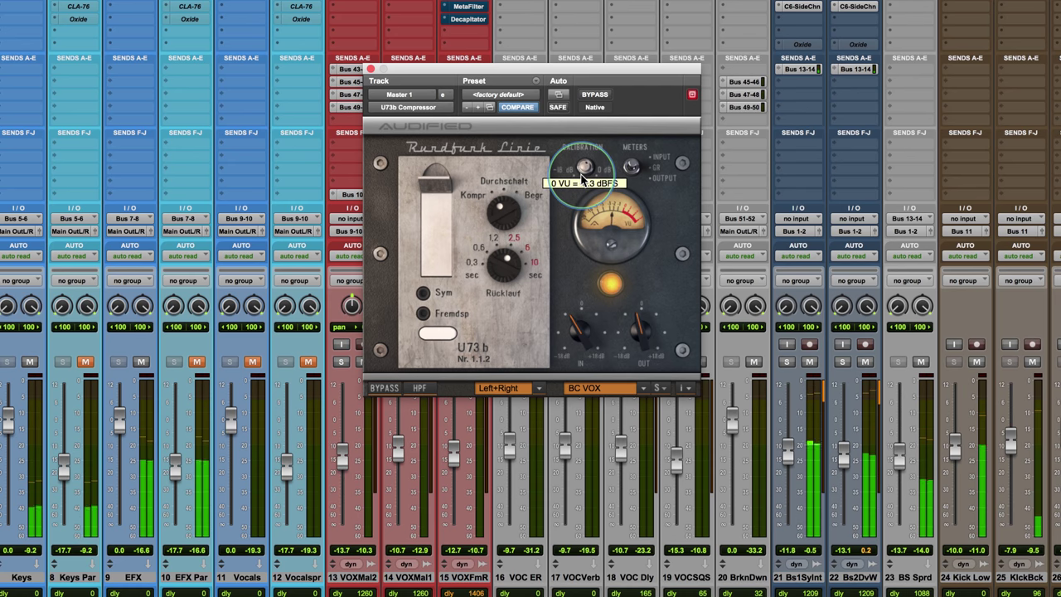
pyautogui.moveTo(583, 175); pyautogui.dragTo(583, 177)
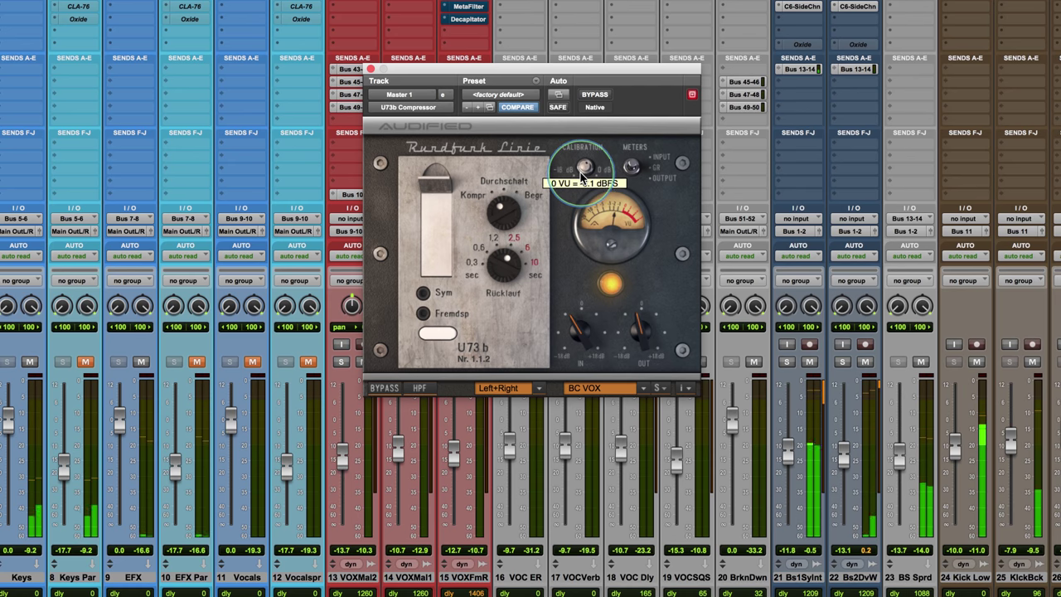
pyautogui.moveTo(638, 330)
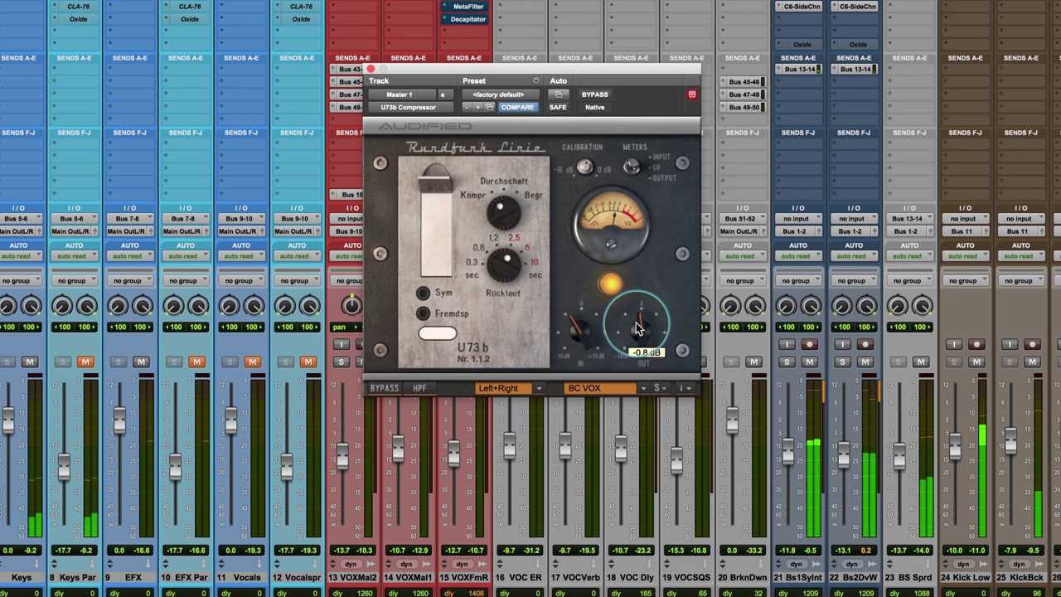
# - Trim the output to about -1.2 dB, then toggle BYPASS three times, ending with compression active
pyautogui.click(600, 95)
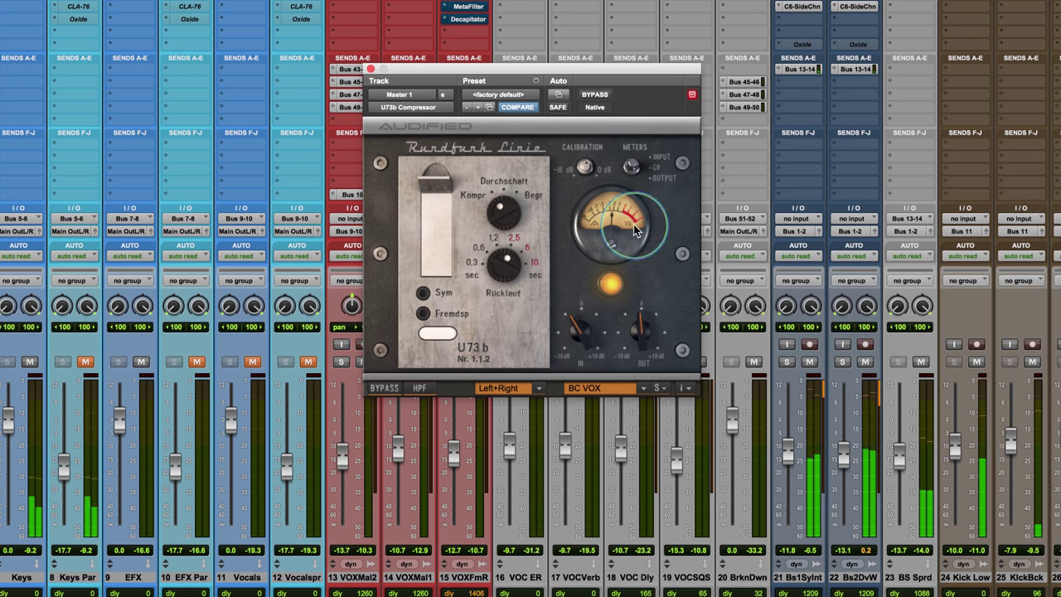
pyautogui.moveTo(635, 325); pyautogui.dragTo(640, 332)
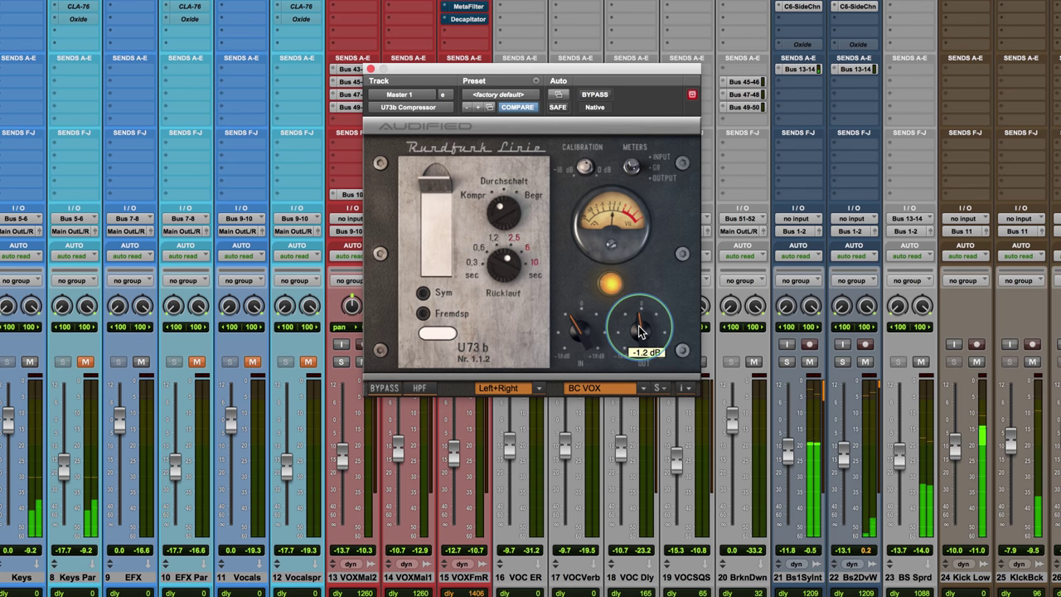
pyautogui.click(596, 97)
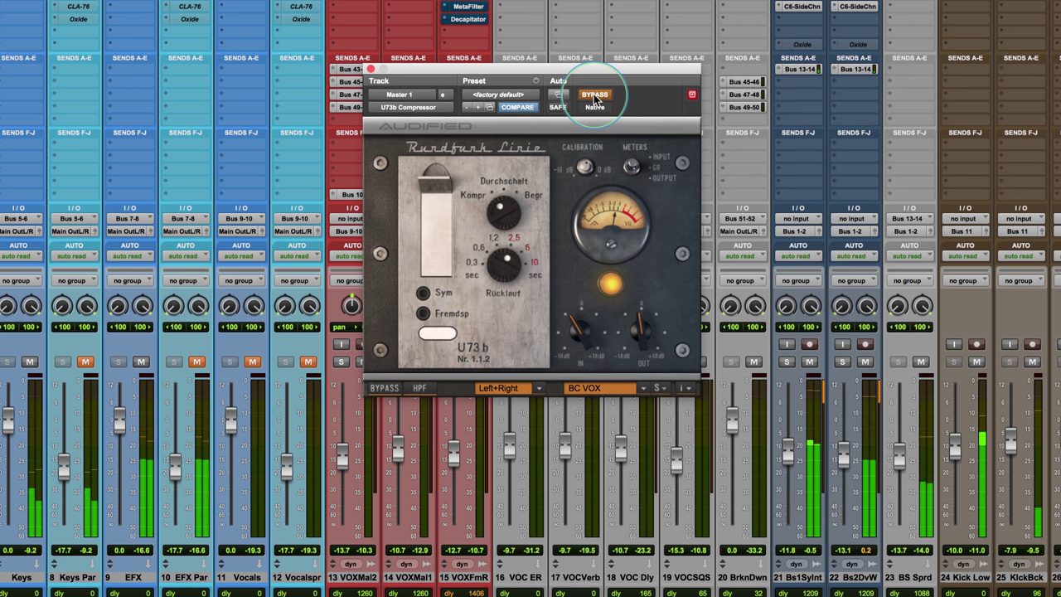
pyautogui.click(594, 95)
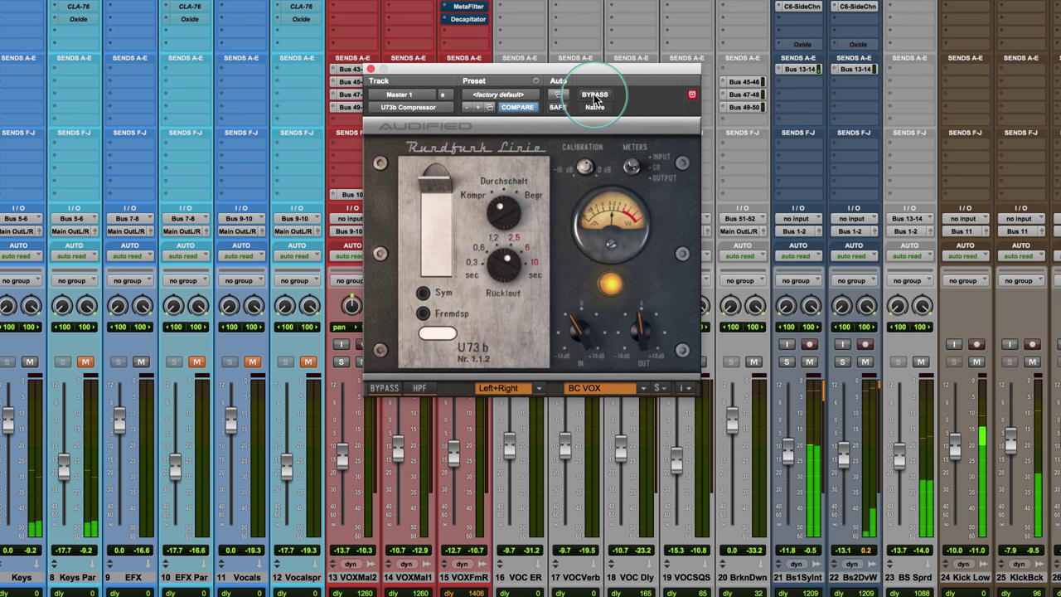
pyautogui.click(595, 96)
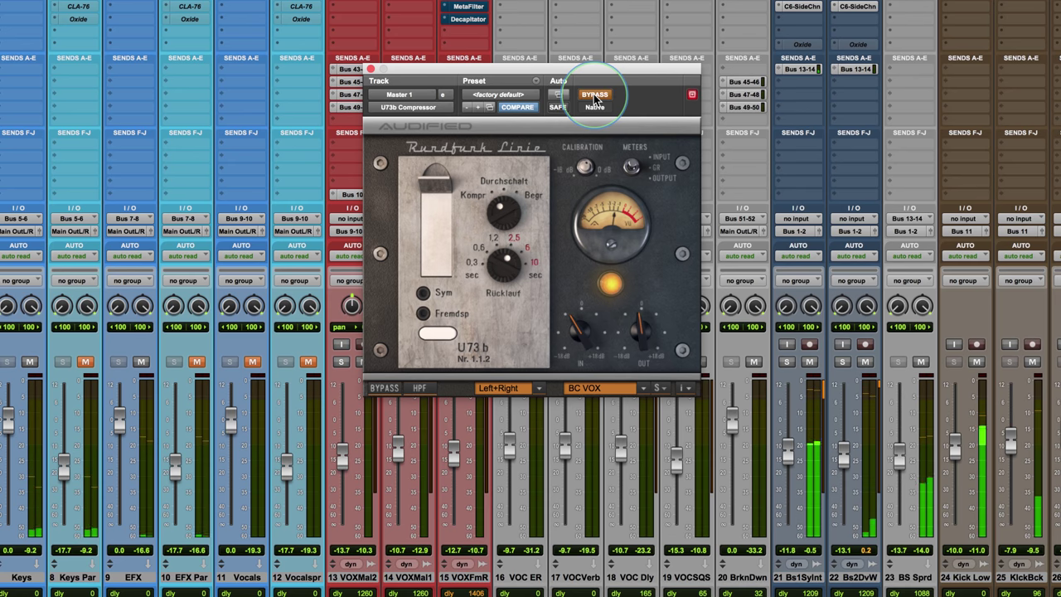
pyautogui.click(594, 96)
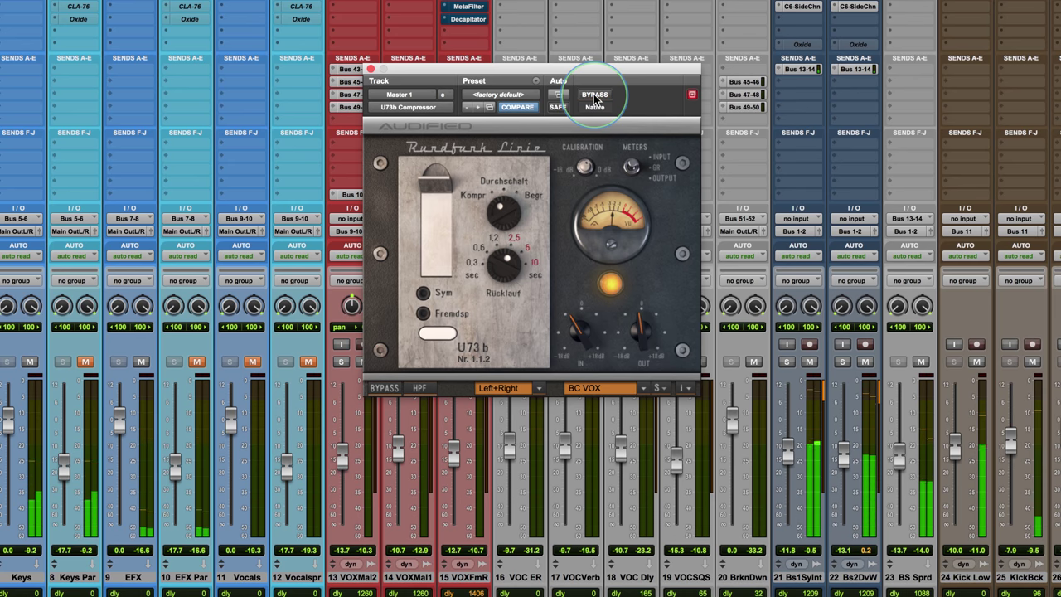
pyautogui.click(594, 95)
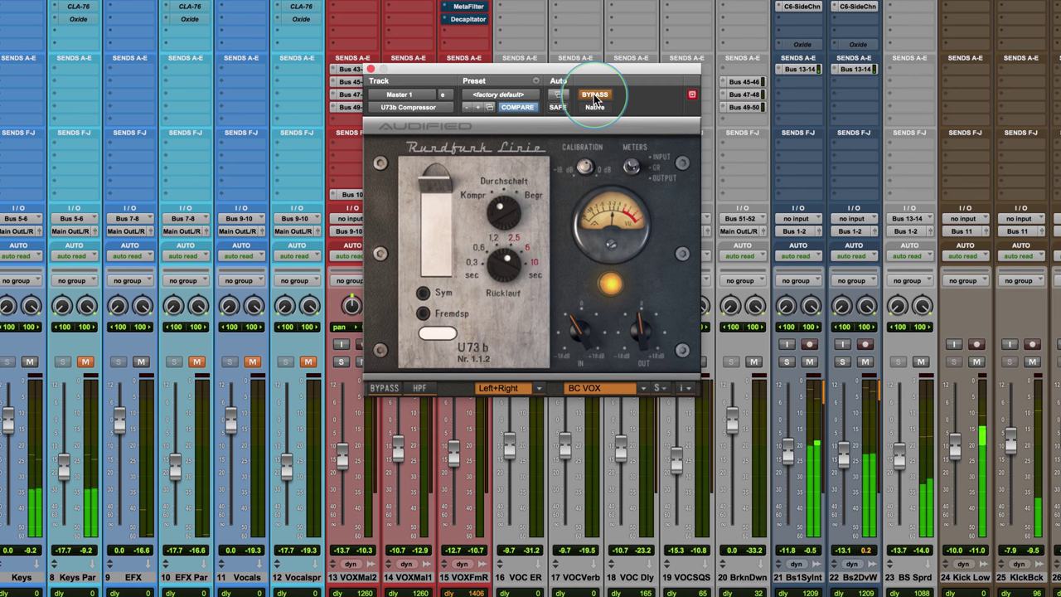
pyautogui.click(595, 95)
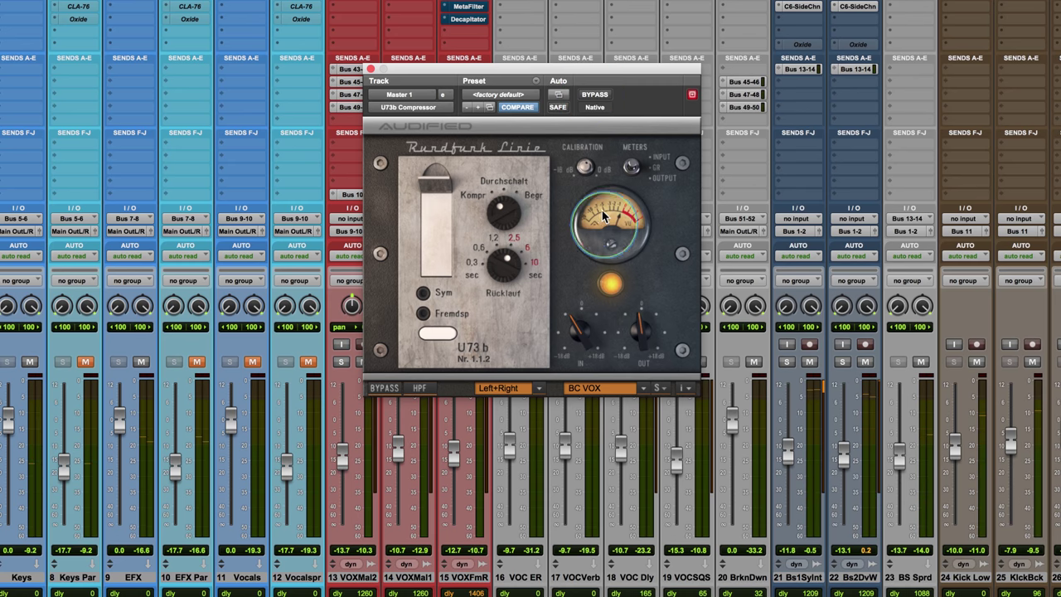
pyautogui.click(510, 242)
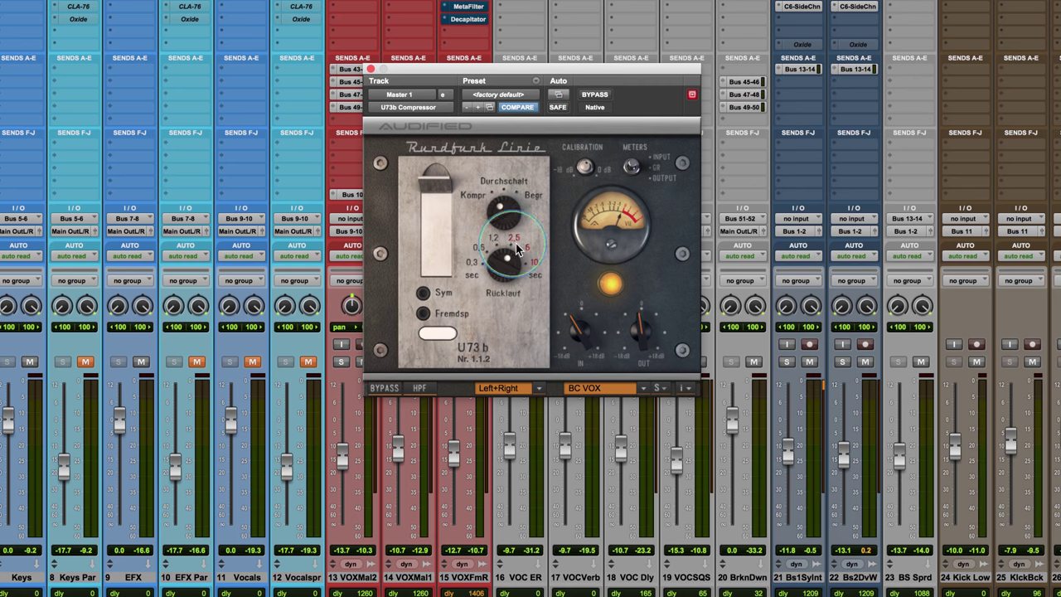
pyautogui.click(444, 286)
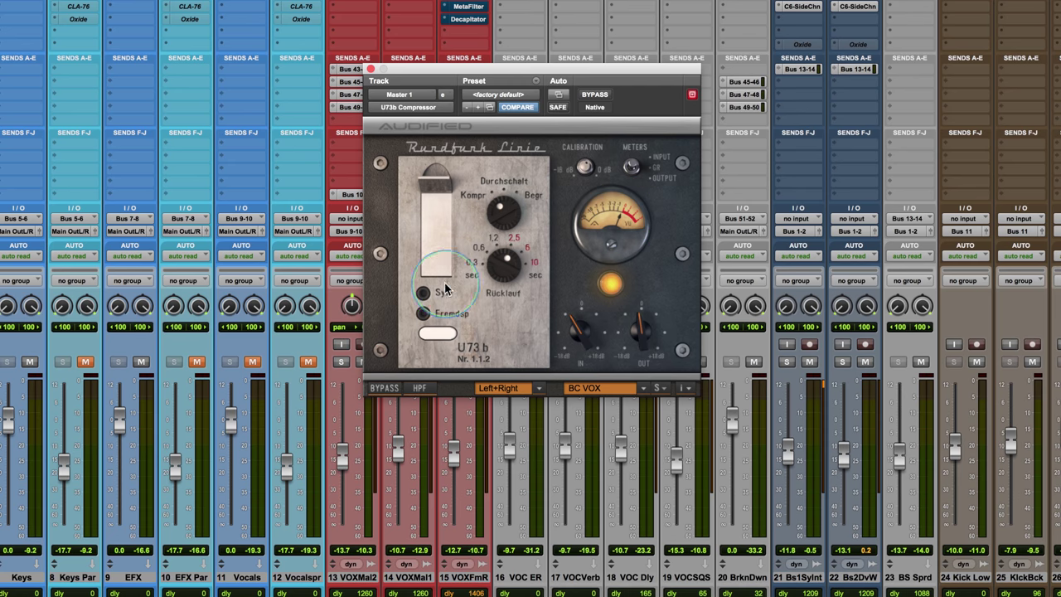
pyautogui.click(511, 259)
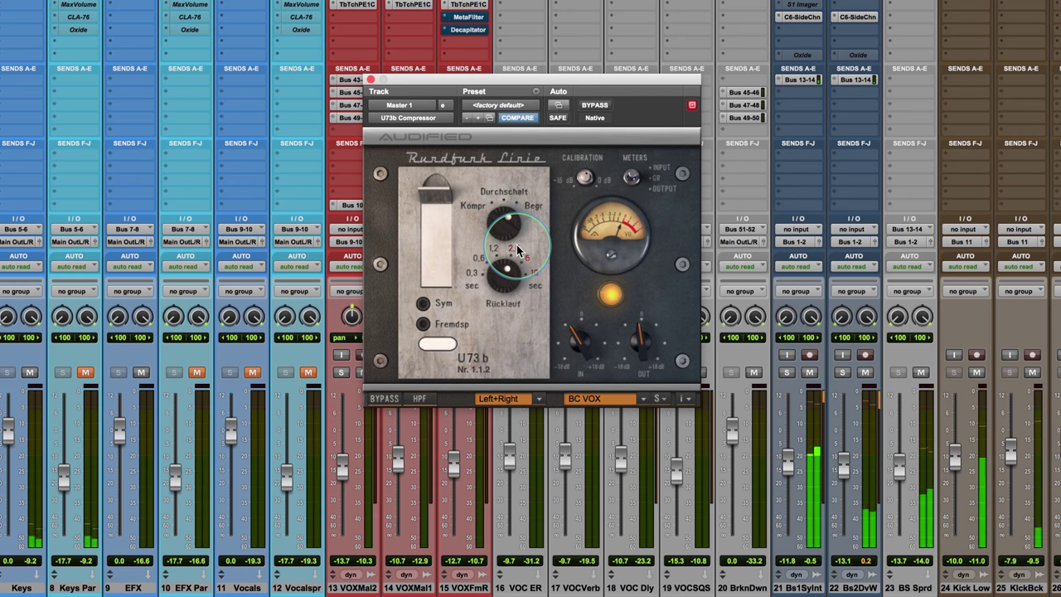
# - Adjust the U73b Calibration knob so the meter reads 0 VU = -11.0 dBFS
pyautogui.moveTo(585, 178); pyautogui.dragTo(556, 232)
pyautogui.moveTo(504, 276)
pyautogui.mouseDown()
pyautogui.moveTo(474, 347)
pyautogui.moveTo(496, 277)
pyautogui.mouseUp()
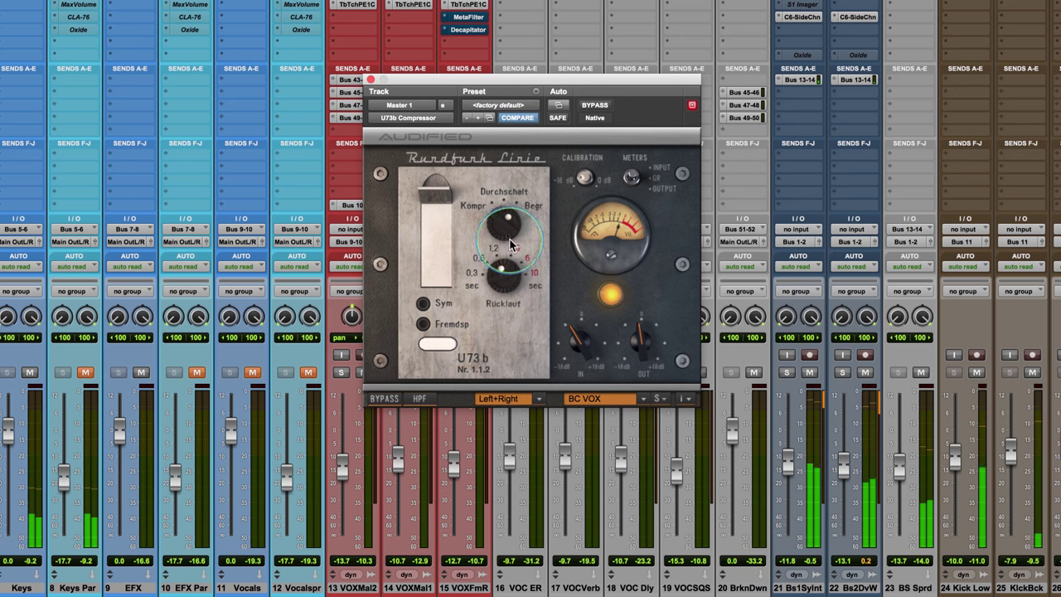
pyautogui.moveTo(522, 229); pyautogui.dragTo(543, 302)
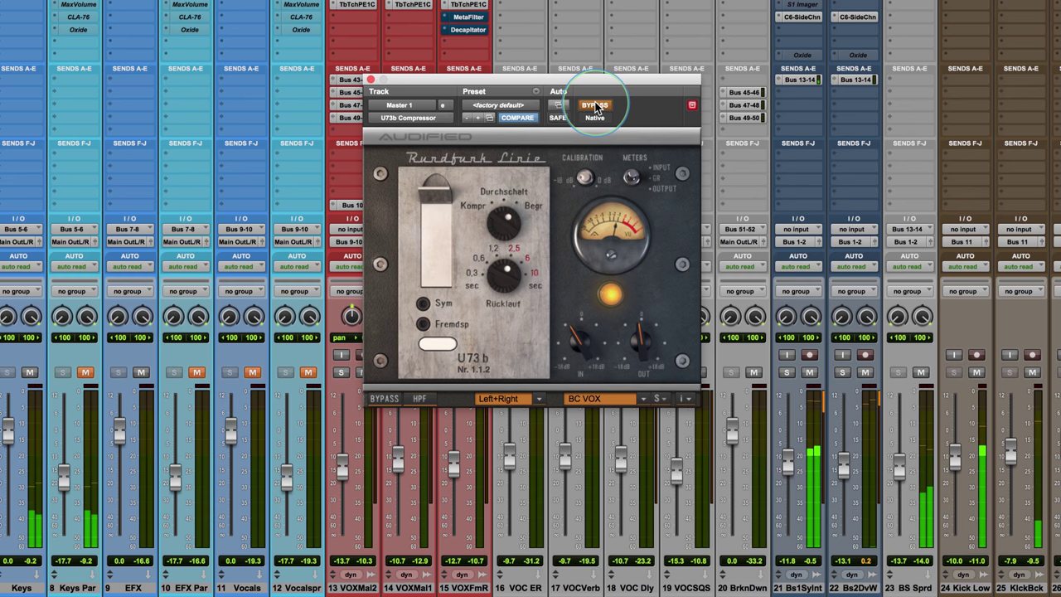
# - Toggle the U73b in and out of bypass to compare the processed sound
pyautogui.moveTo(640, 343)
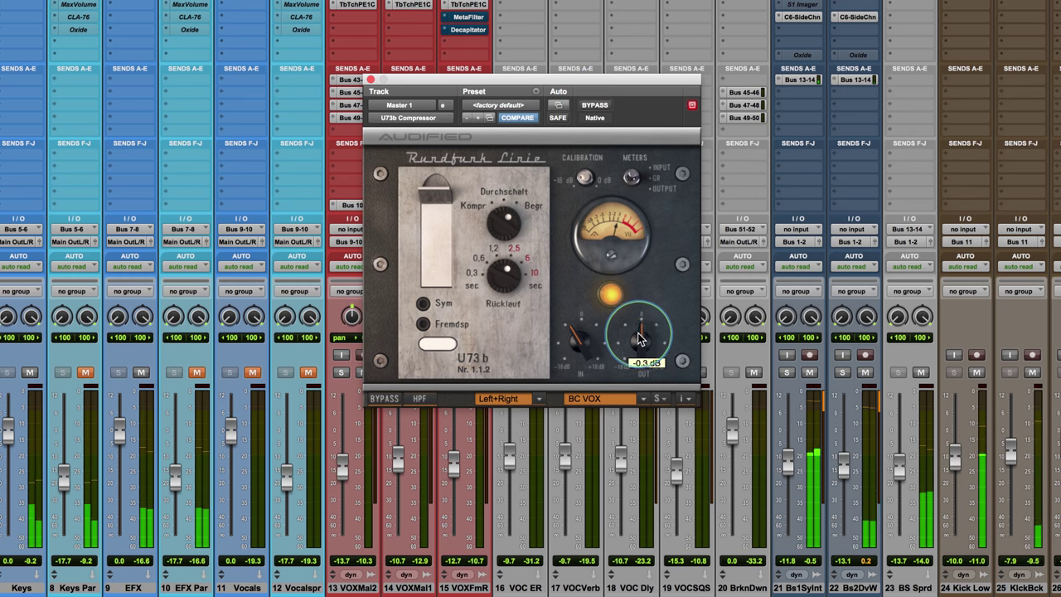
pyautogui.click(595, 105)
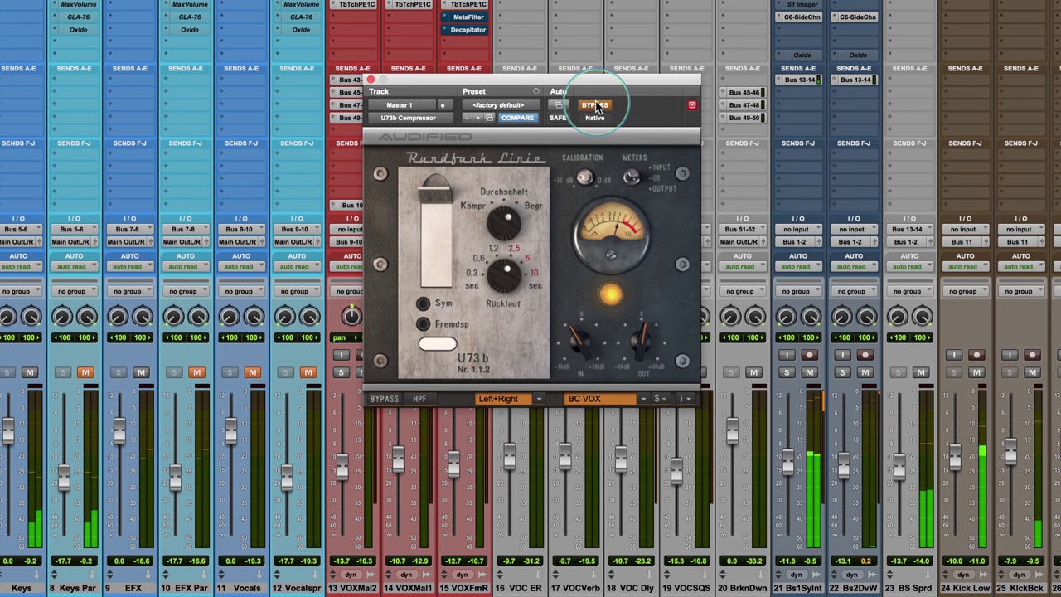
pyautogui.click(595, 106)
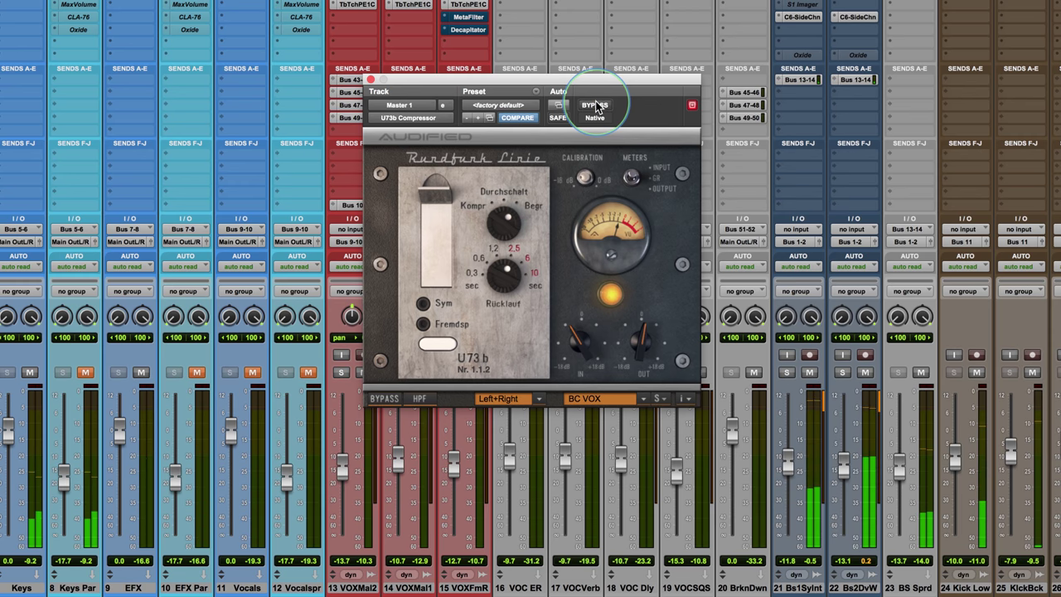
pyautogui.moveTo(640, 348)
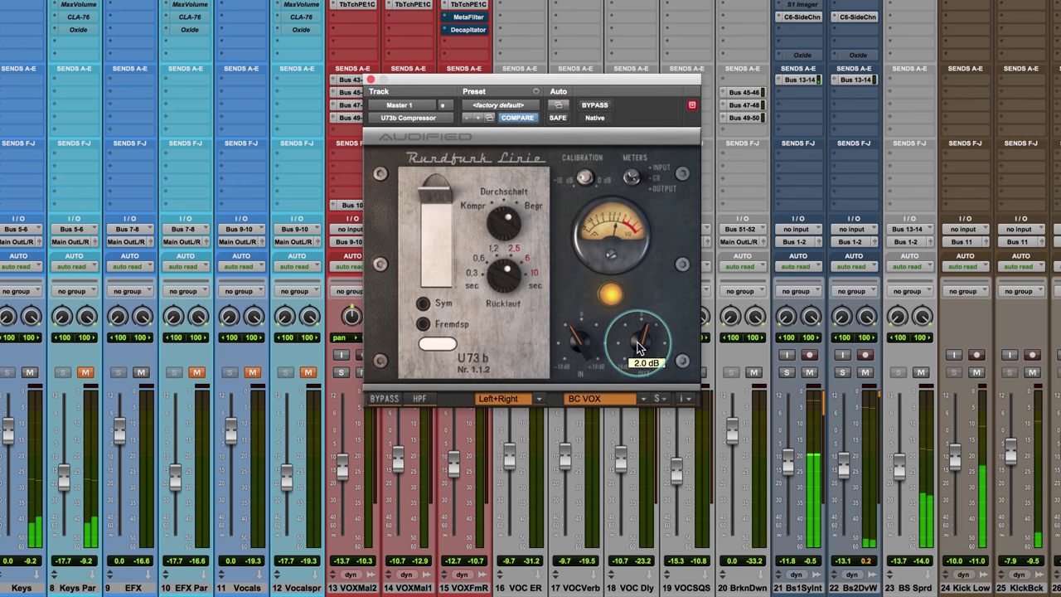
pyautogui.click(595, 106)
# - Raise the U73b output gain to 3.6 dB and compare it against bypass
pyautogui.click(648, 318)
pyautogui.moveTo(648, 318); pyautogui.dragTo(640, 346)
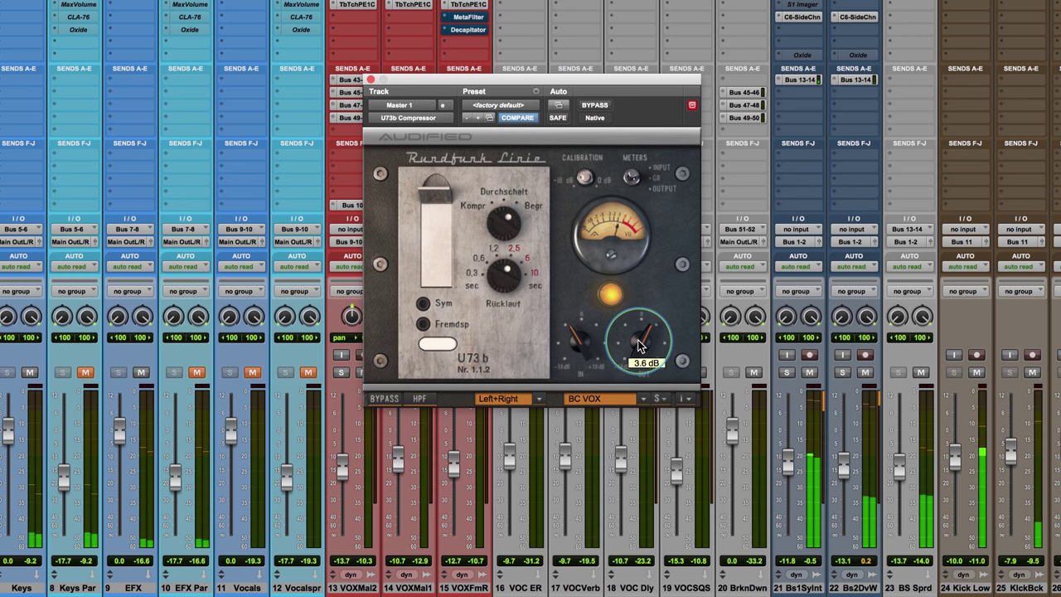
pyautogui.click(596, 106)
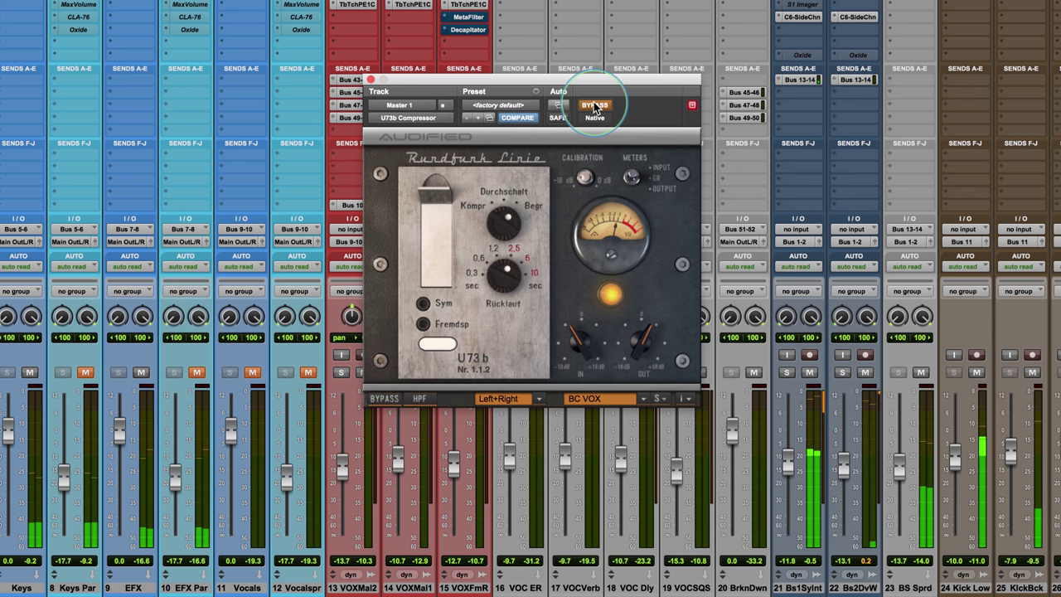
pyautogui.click(594, 106)
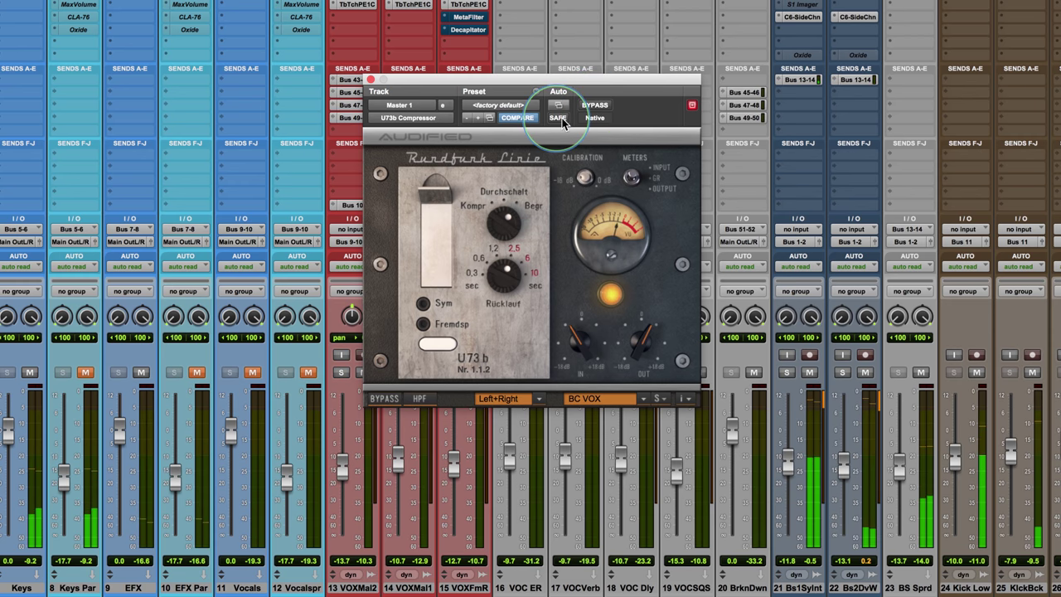
pyautogui.click(595, 106)
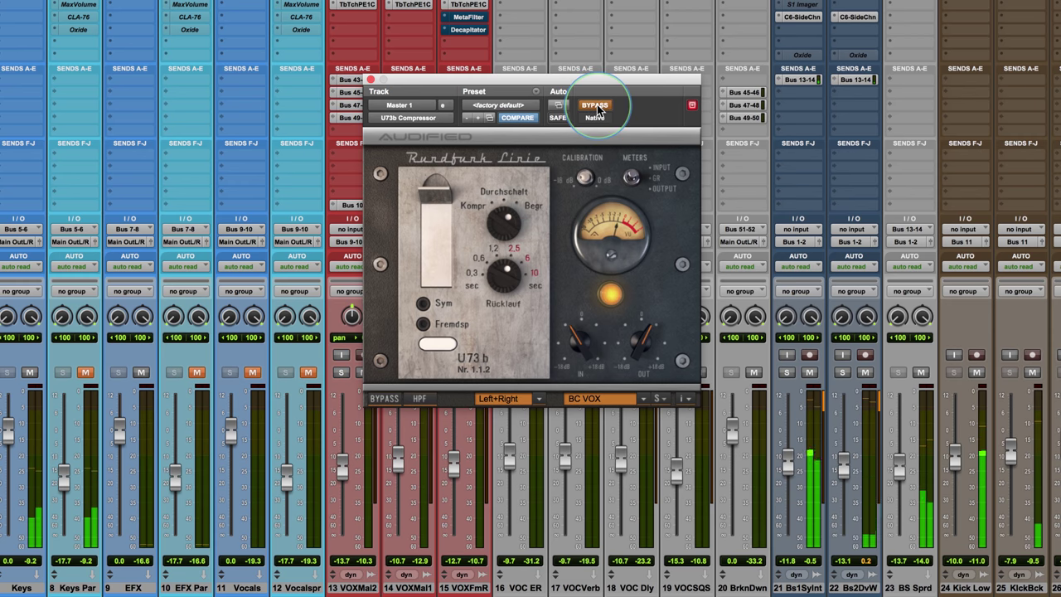
pyautogui.click(597, 107)
# - Trim the output gain to 3.0 dB and check it against bypass again
pyautogui.moveTo(646, 332); pyautogui.dragTo(640, 353)
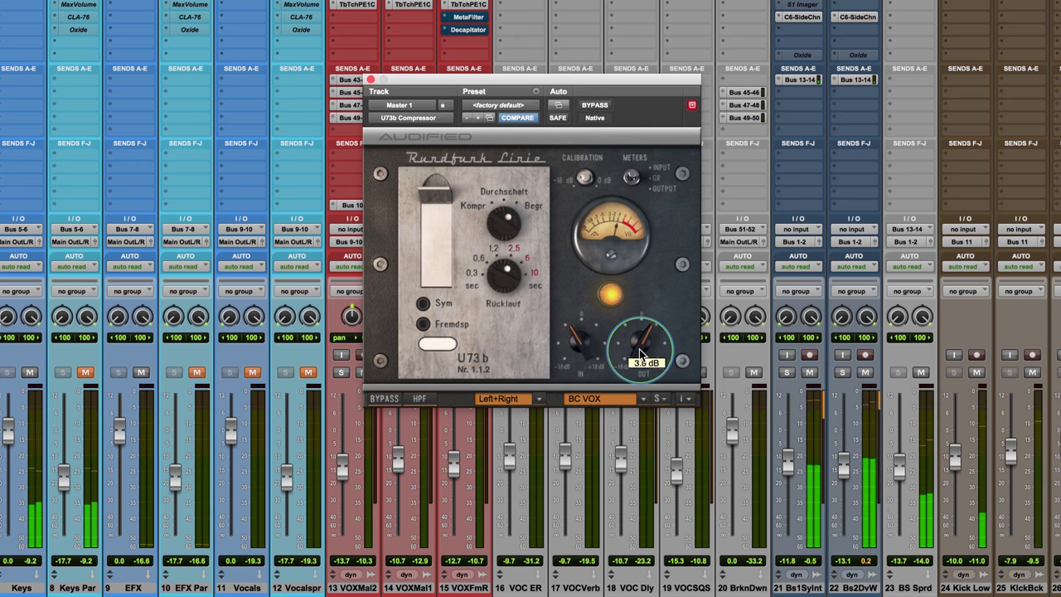
pyautogui.click(596, 108)
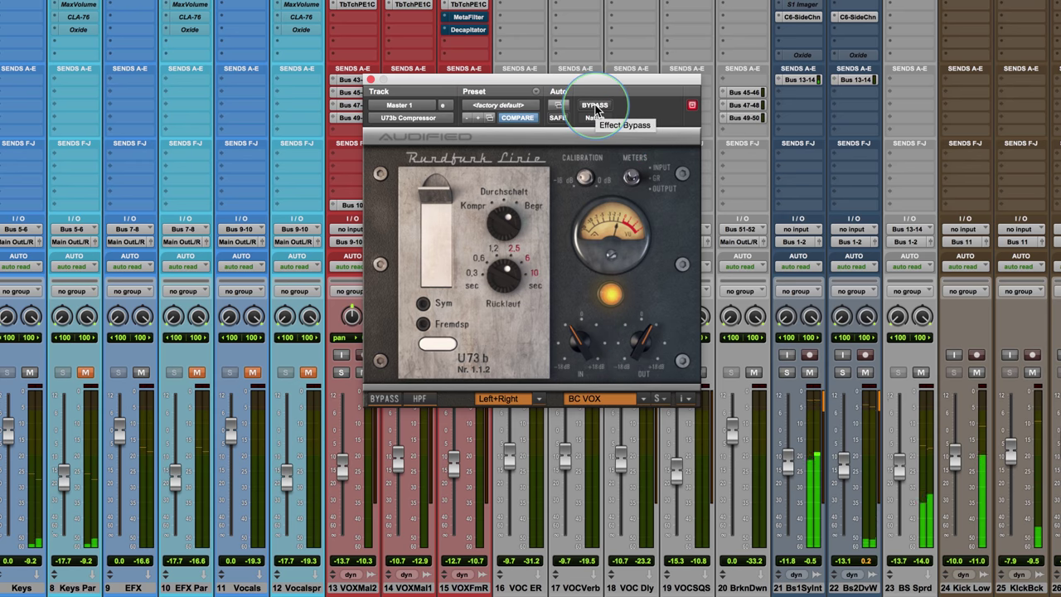
pyautogui.click(595, 108)
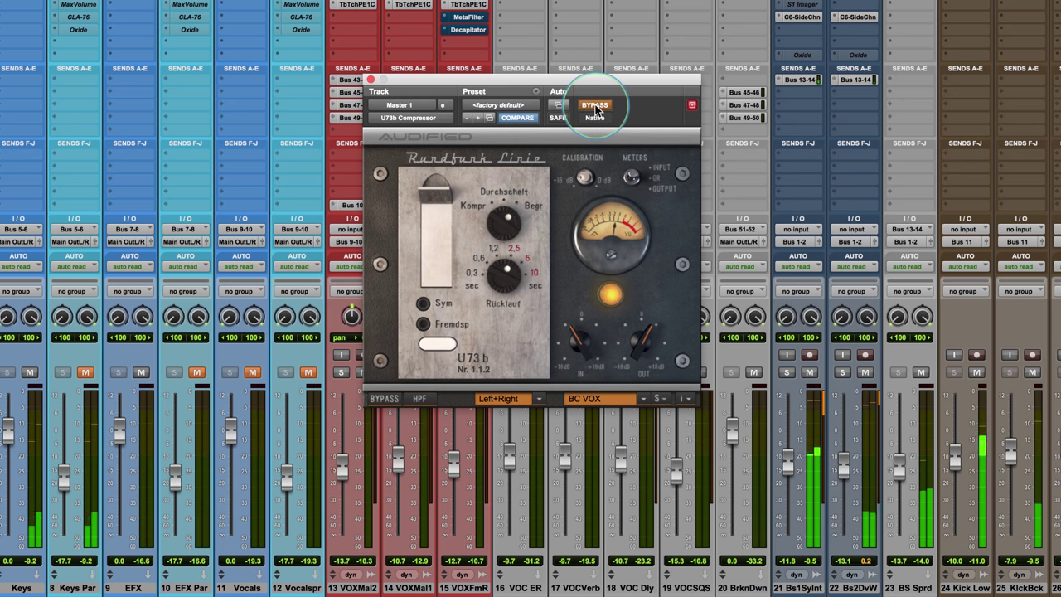
pyautogui.click(595, 108)
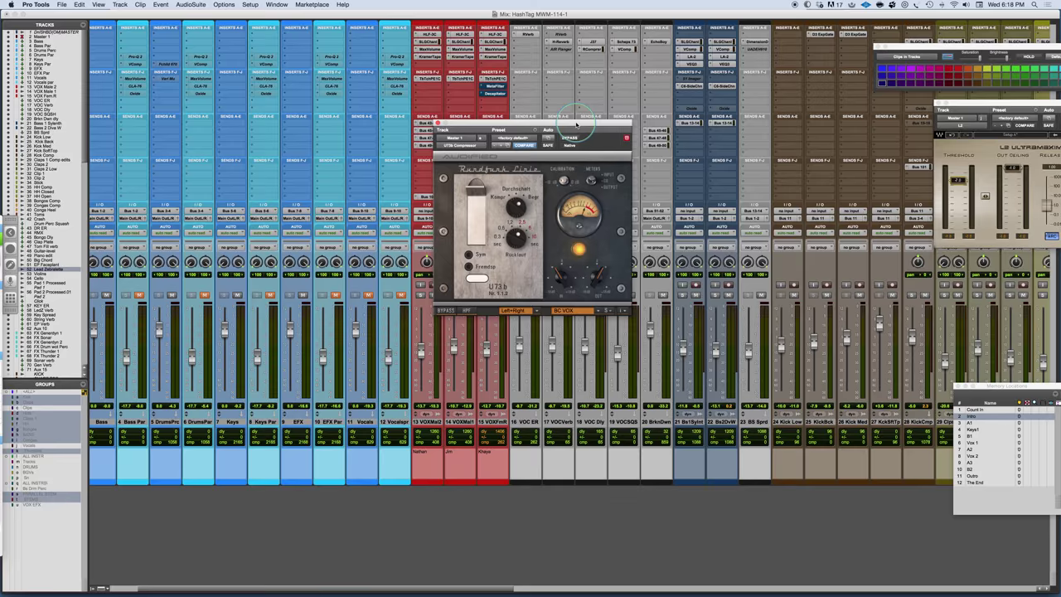
# - Cmd+Tab to the 'Plugin of the Week: Audified U73b Compressor' closing slide
pyautogui.press('super+Tab')
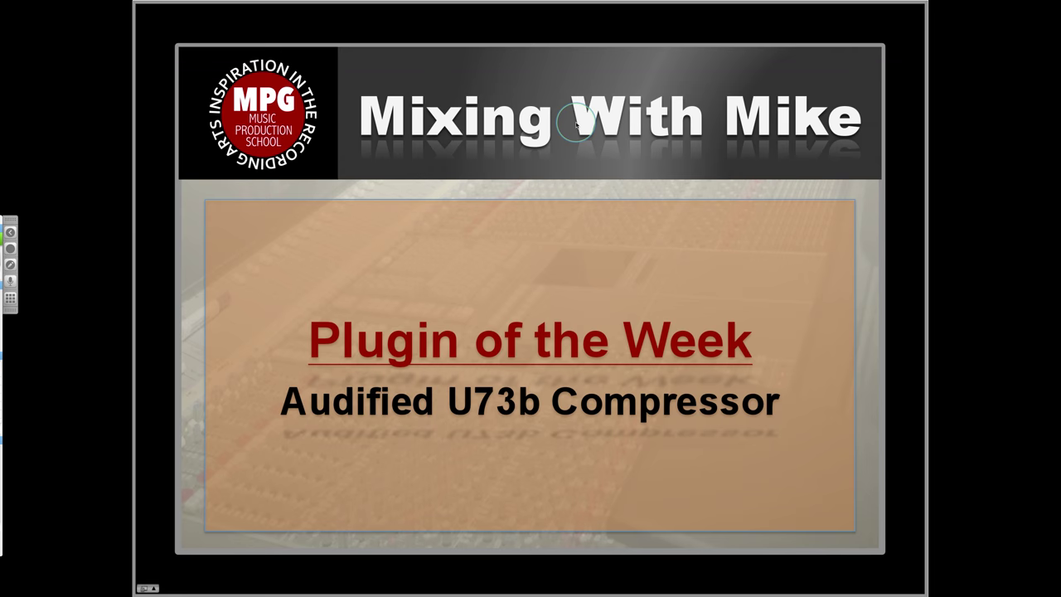